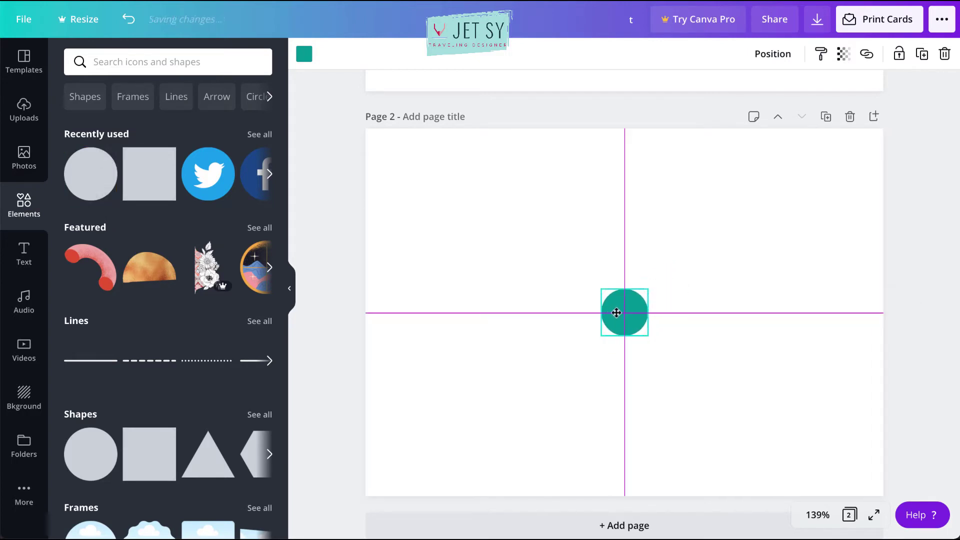
- Recolor the green circle on page 2 to a custom orange, #FD6100
click(304, 55)
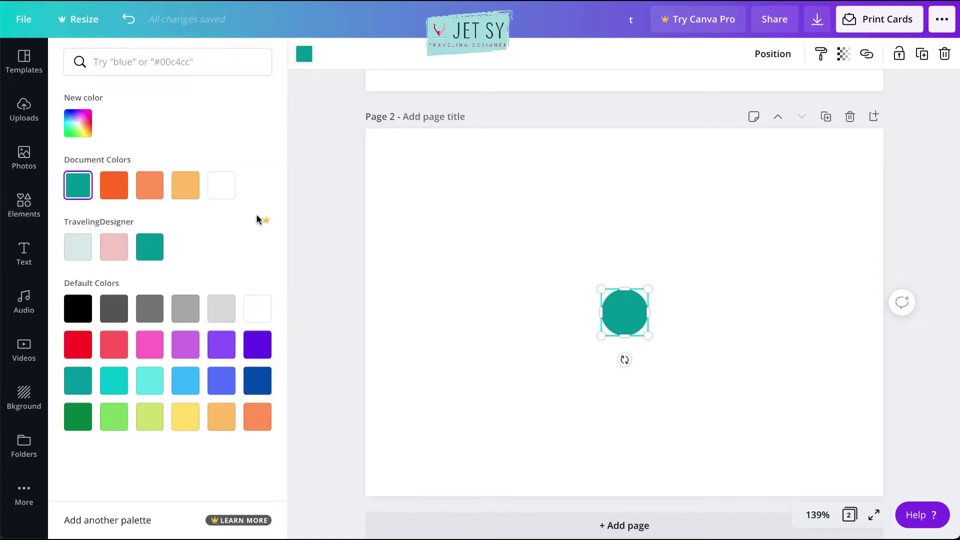
click(114, 186)
click(78, 123)
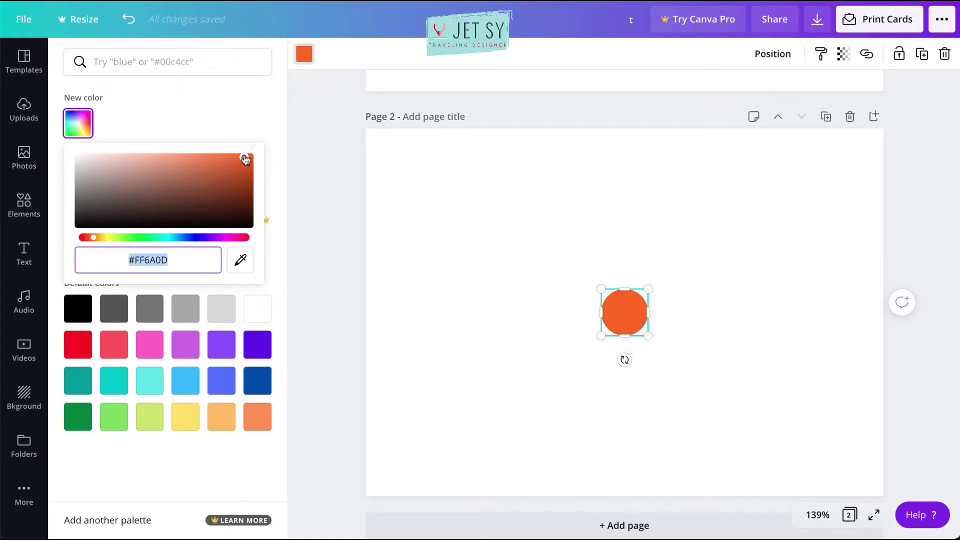
drag(245, 159, 249, 157)
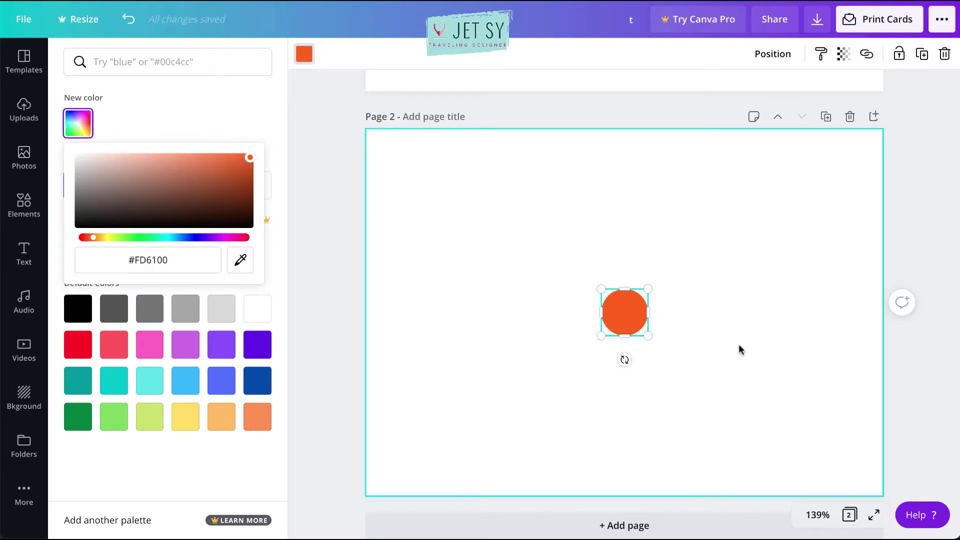
click(740, 350)
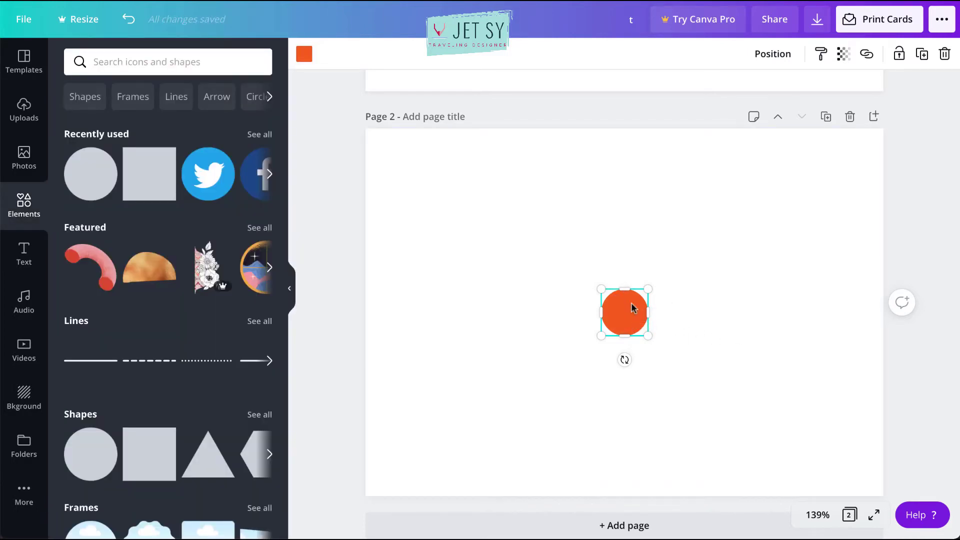
- Center a larger duplicate of the orange circle on the page and send it backward behind the original
mouse_move(630, 304)
mouse_down()
mouse_move(631, 351)
mouse_move(662, 324)
mouse_move(636, 313)
mouse_up()
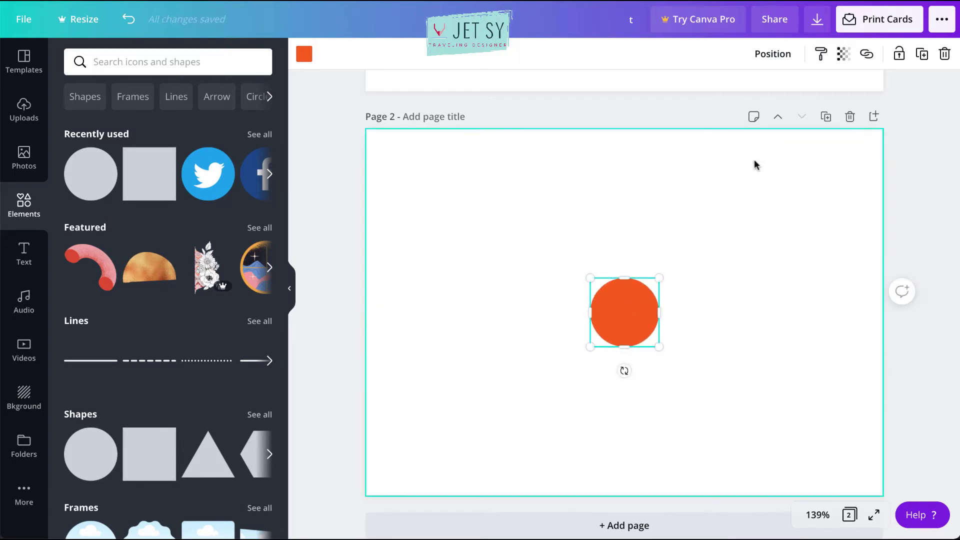
click(773, 55)
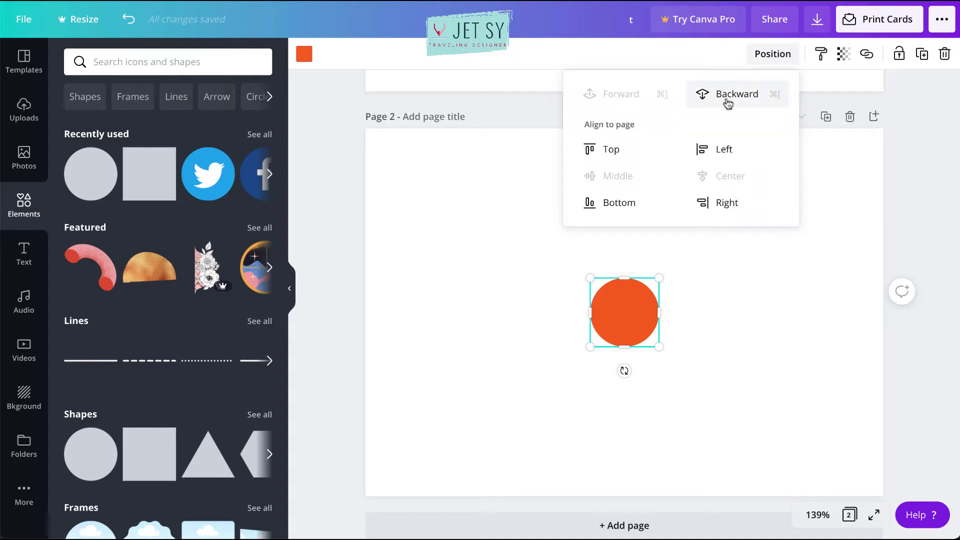
click(727, 96)
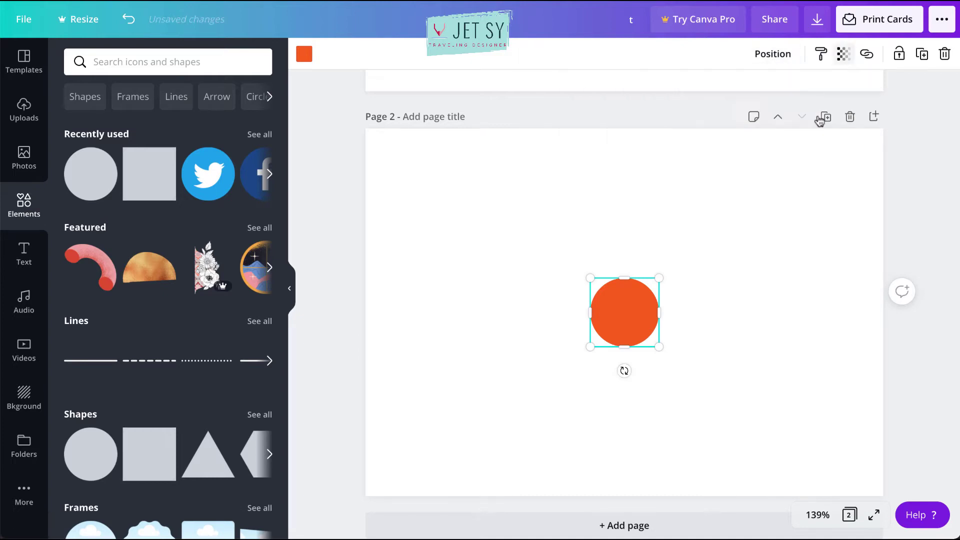
- Set the larger circle's transparency to 80
click(843, 54)
click(820, 92)
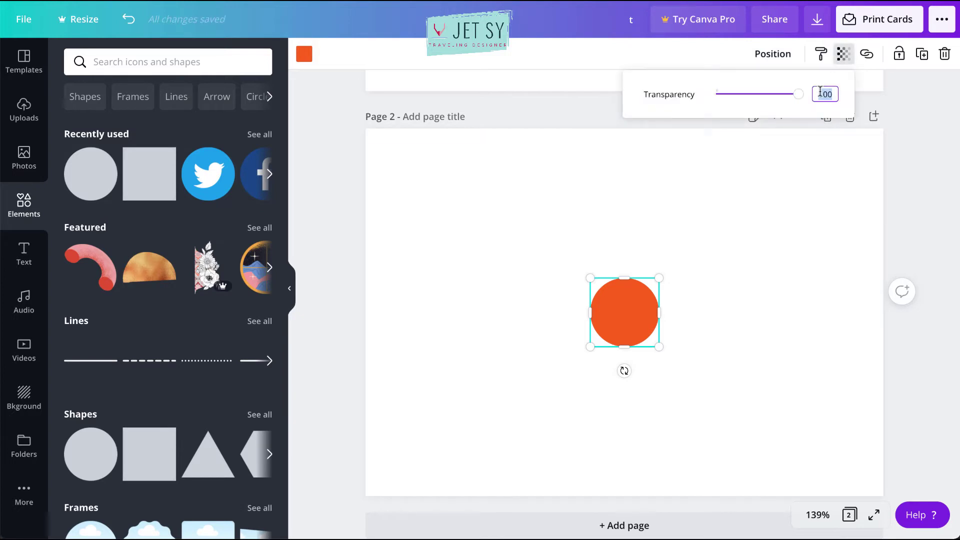
key(Return)
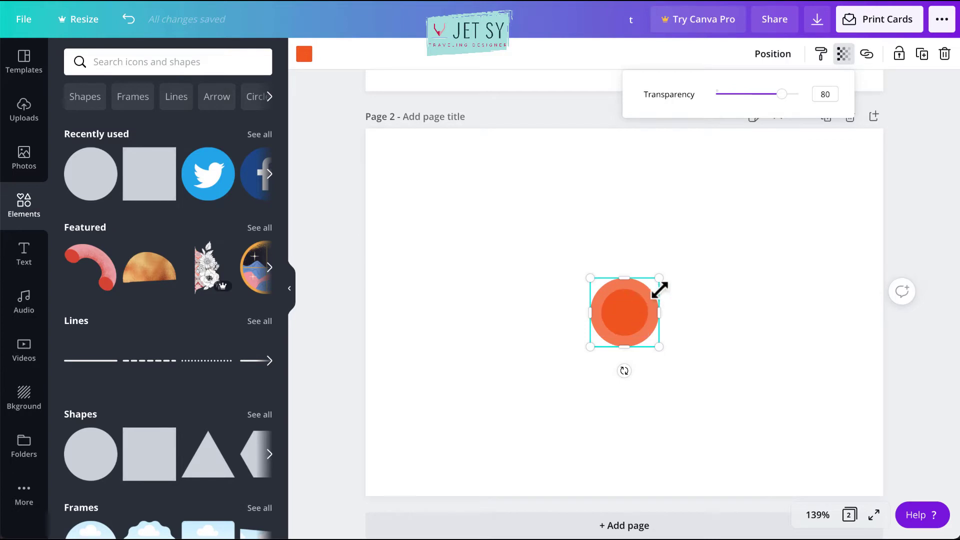
- Duplicate the larger circle as a copy about 2.7 by 2.7 in size with a transparency of 60
key(ctrl+d)
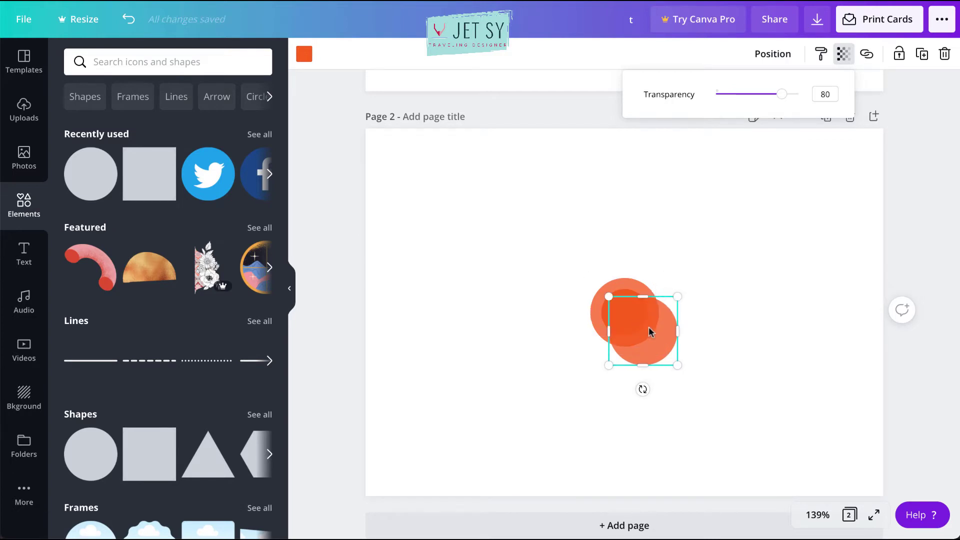
drag(678, 300, 691, 291)
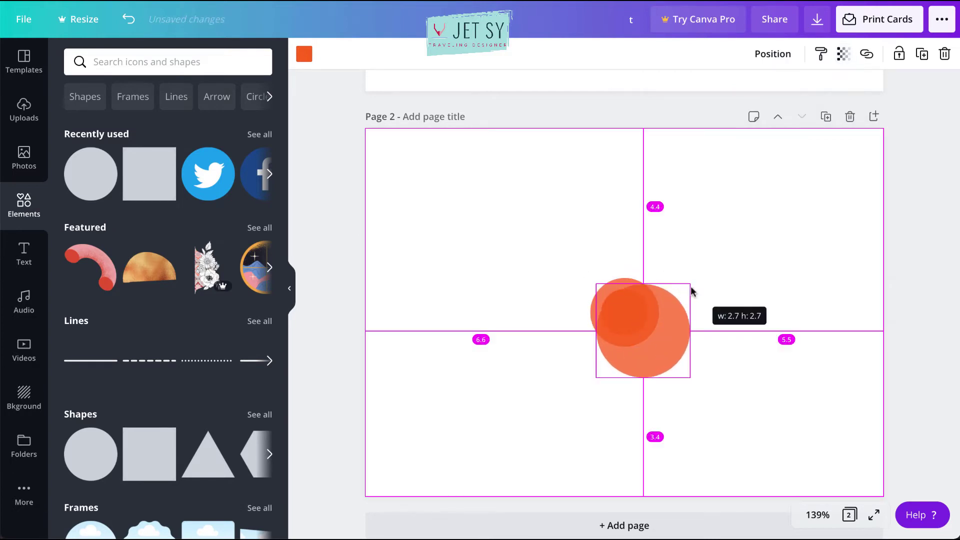
click(843, 54)
double_click(822, 93)
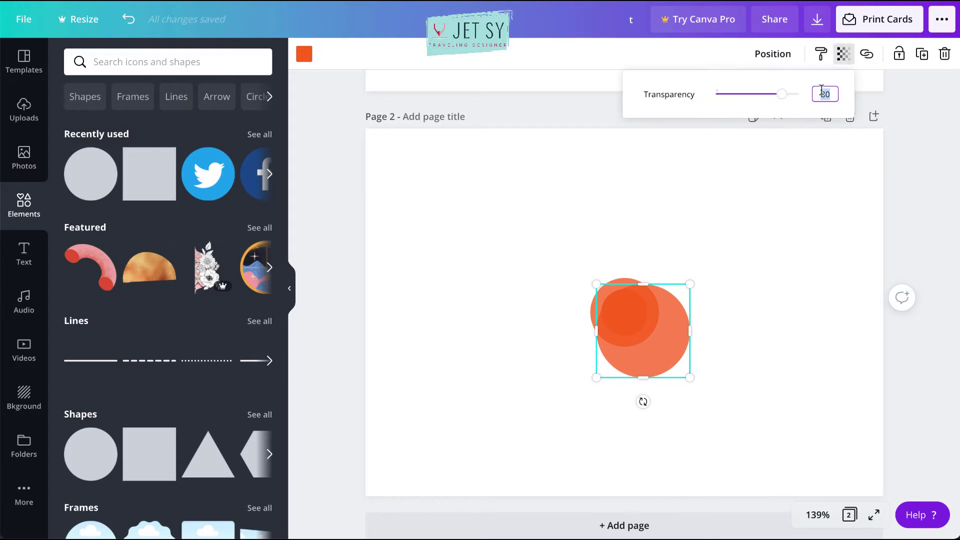
key(Return)
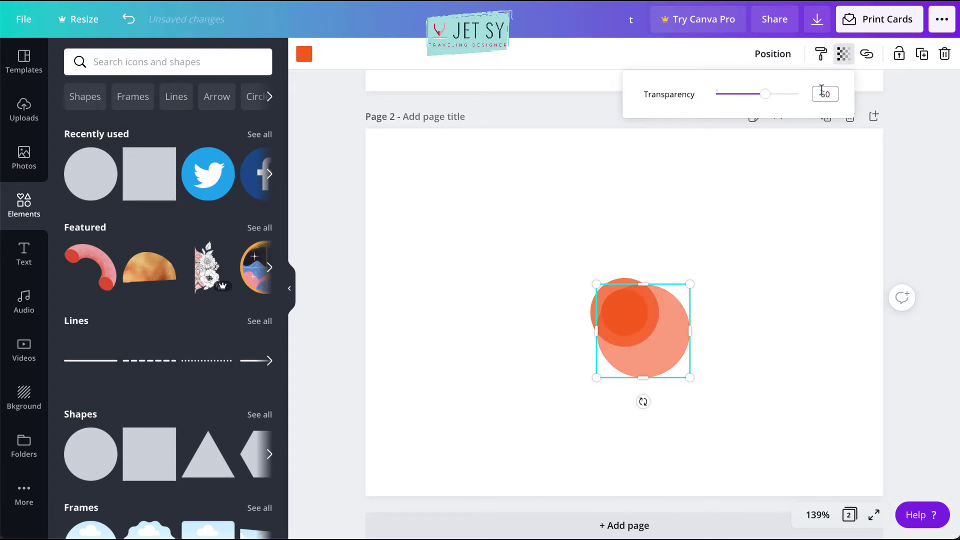
- Center the 60-transparency circle on the page and send it backward behind the other circles
drag(673, 347, 654, 332)
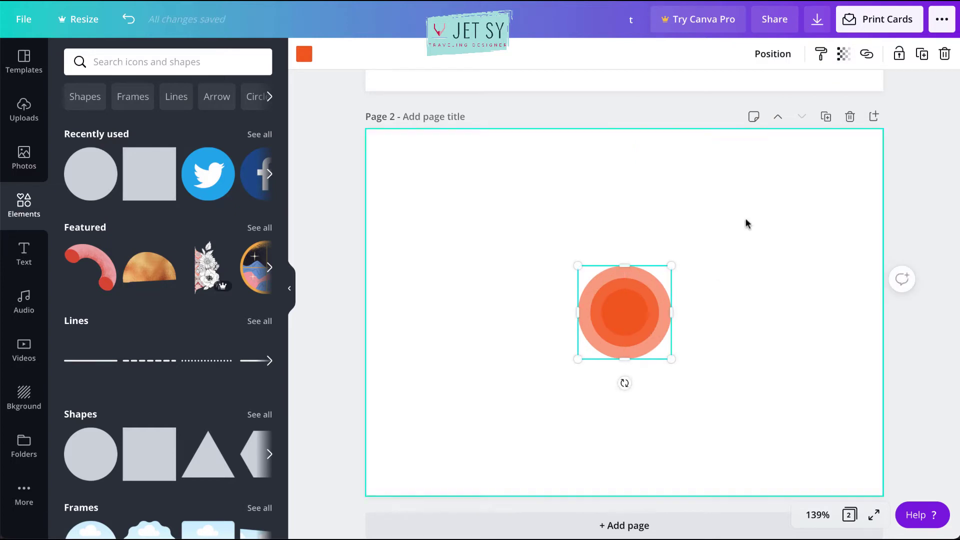
click(773, 54)
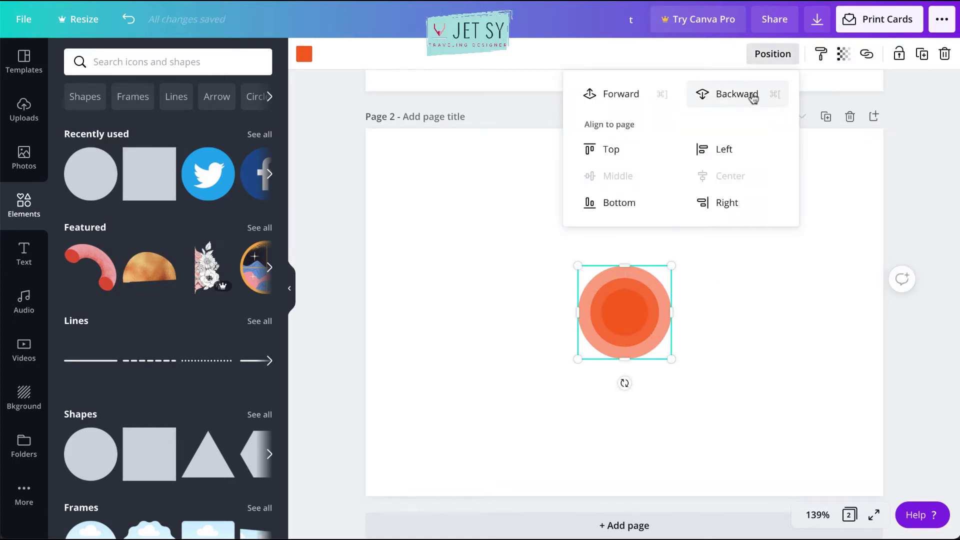
click(752, 95)
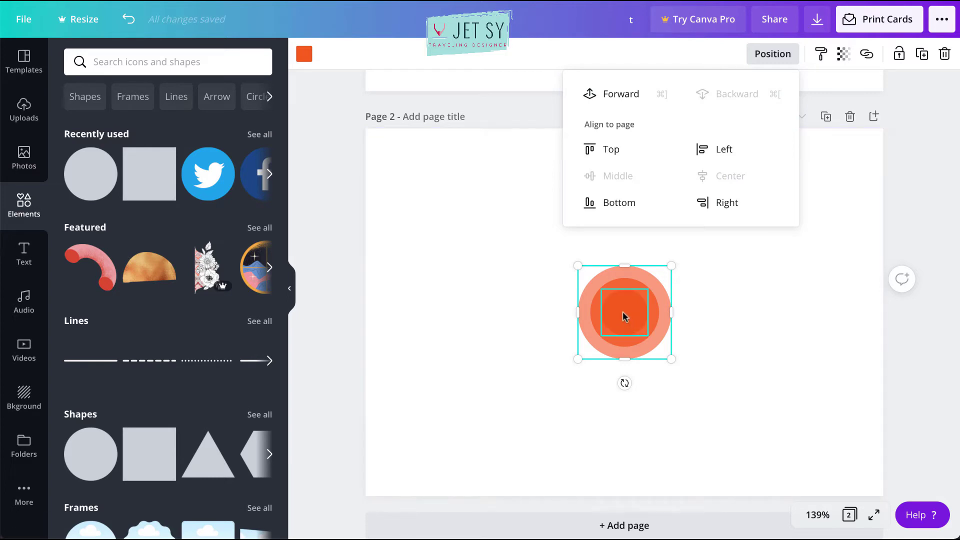
click(628, 281)
click(785, 55)
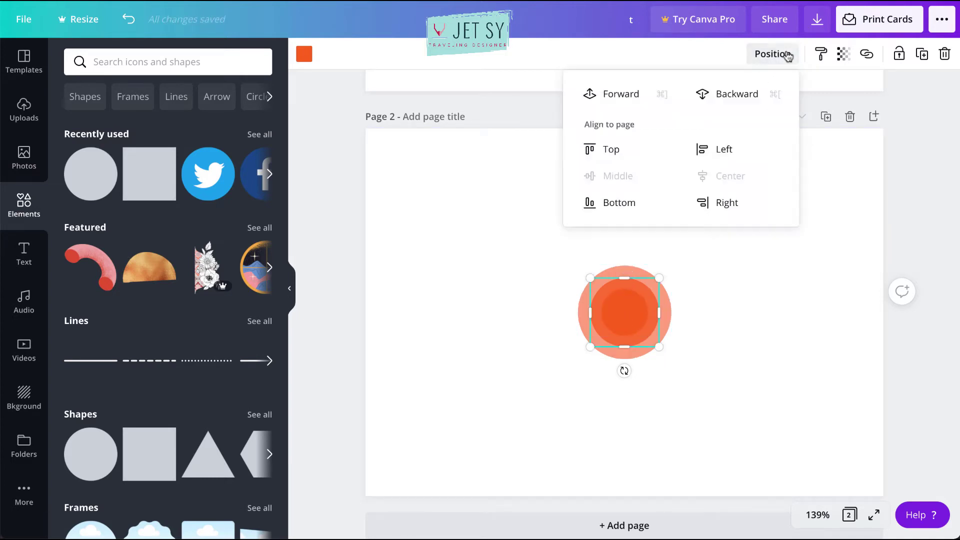
click(782, 392)
click(665, 293)
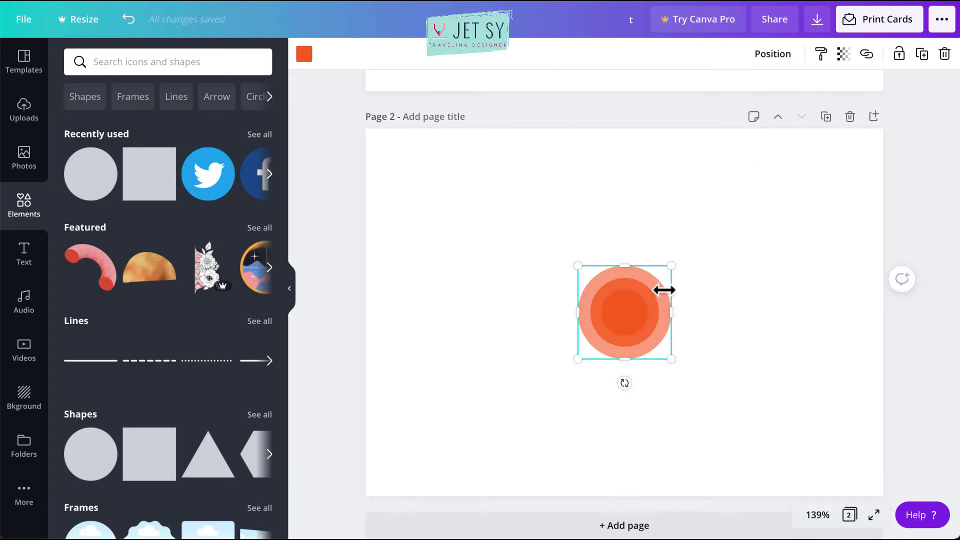
- Shrink the innermost orange circle slightly, keeping it centered within the rings
click(640, 293)
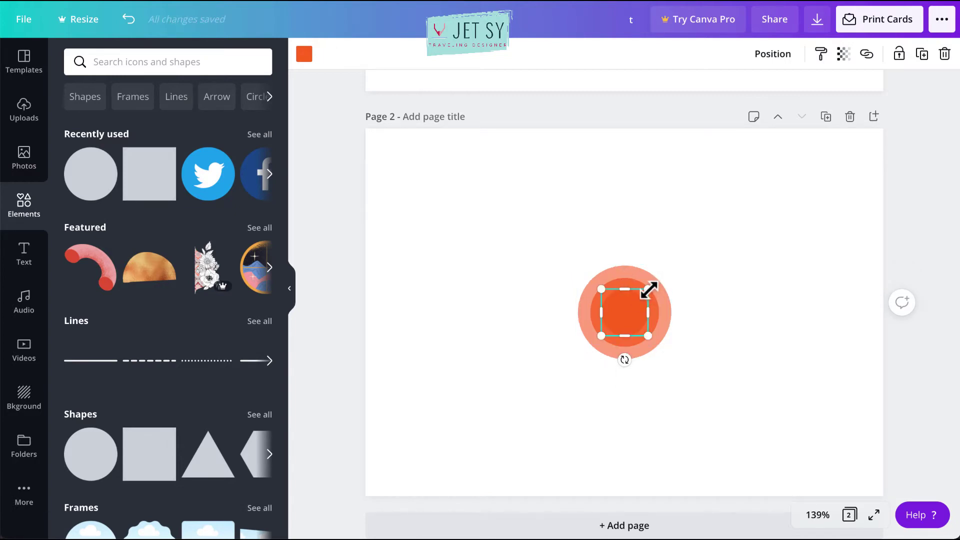
mouse_move(649, 289)
mouse_down()
mouse_move(643, 296)
mouse_move(656, 306)
mouse_up()
click(759, 317)
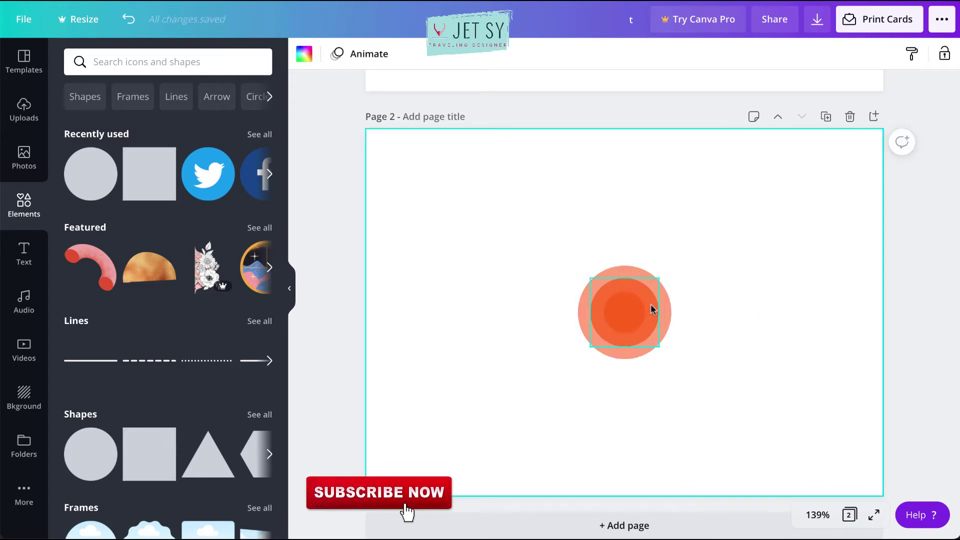
click(625, 312)
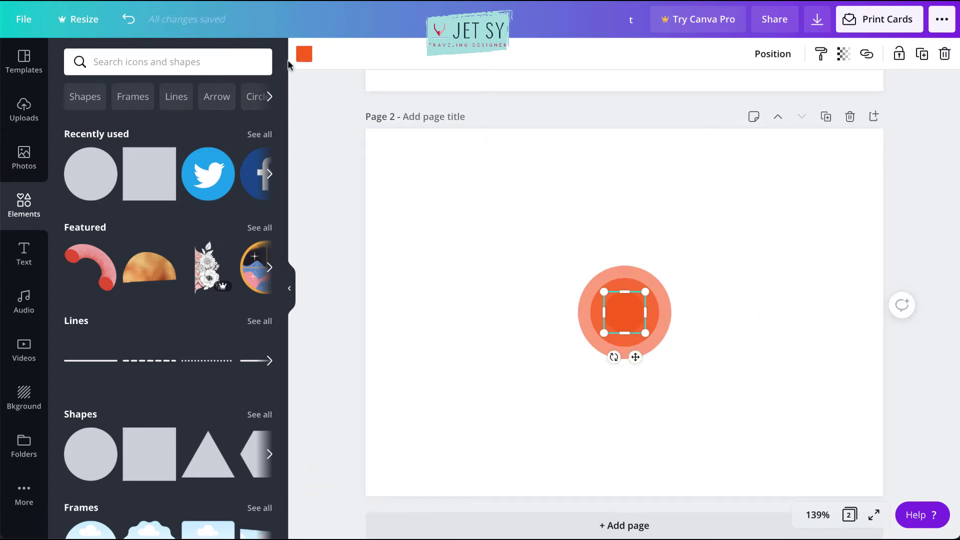
click(712, 250)
- Duplicate the outer circle, center the copy over the rings and send it backward
click(659, 288)
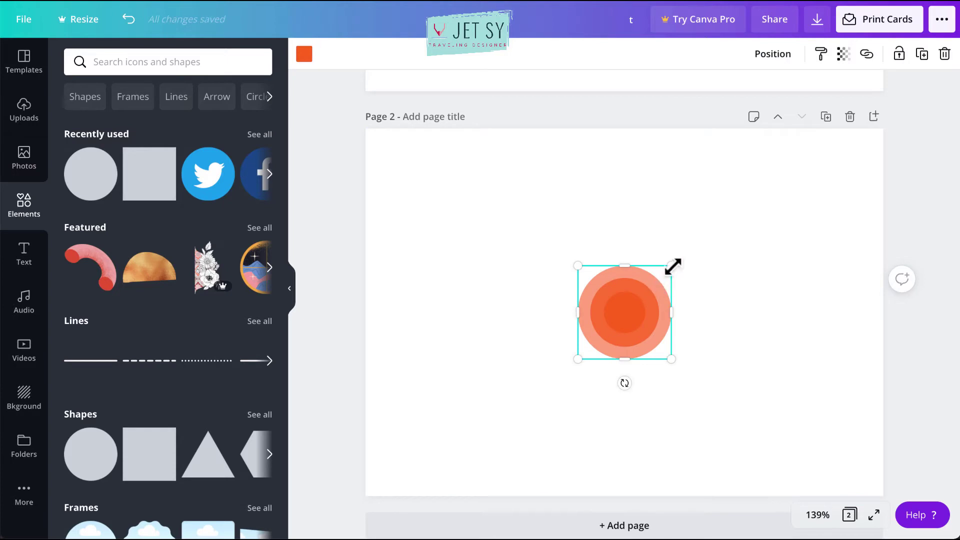
drag(647, 294, 666, 312)
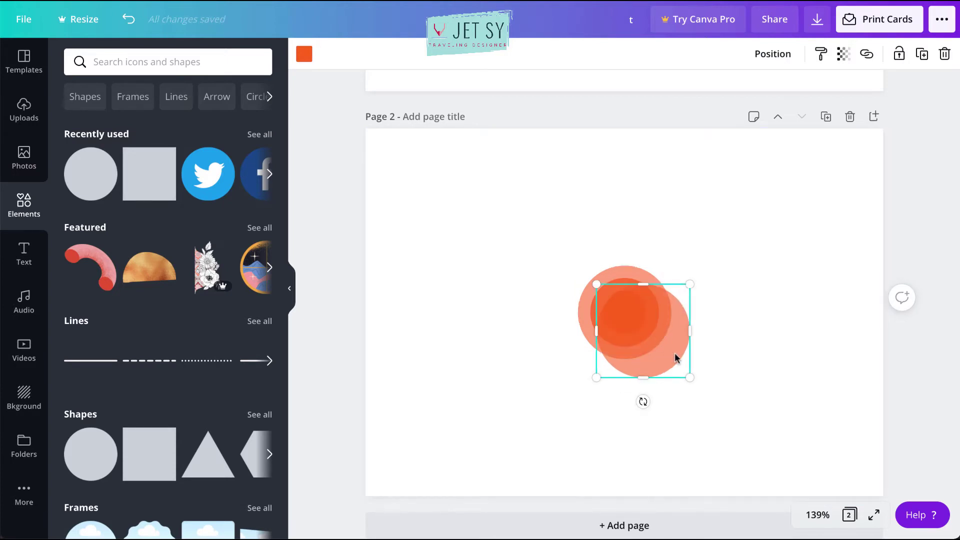
drag(663, 346, 653, 334)
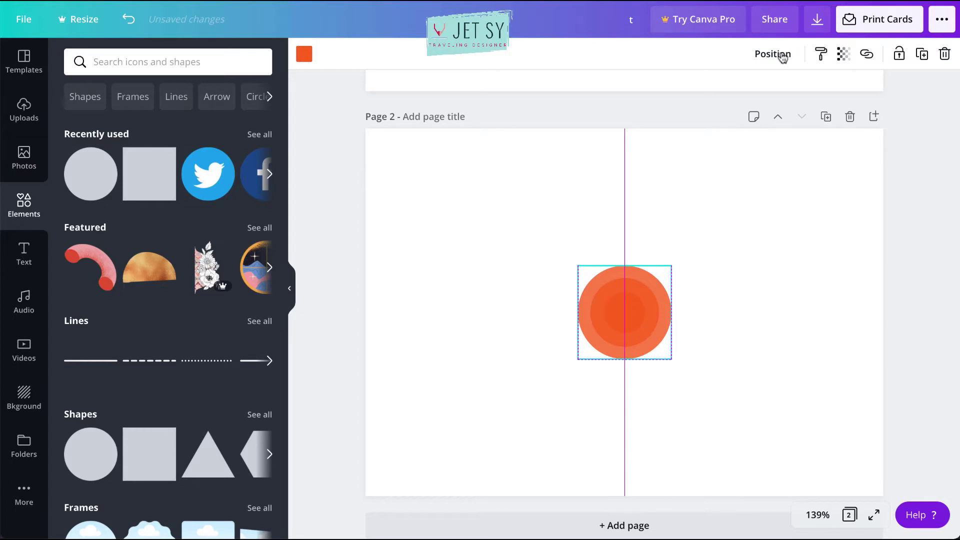
click(783, 55)
click(783, 55)
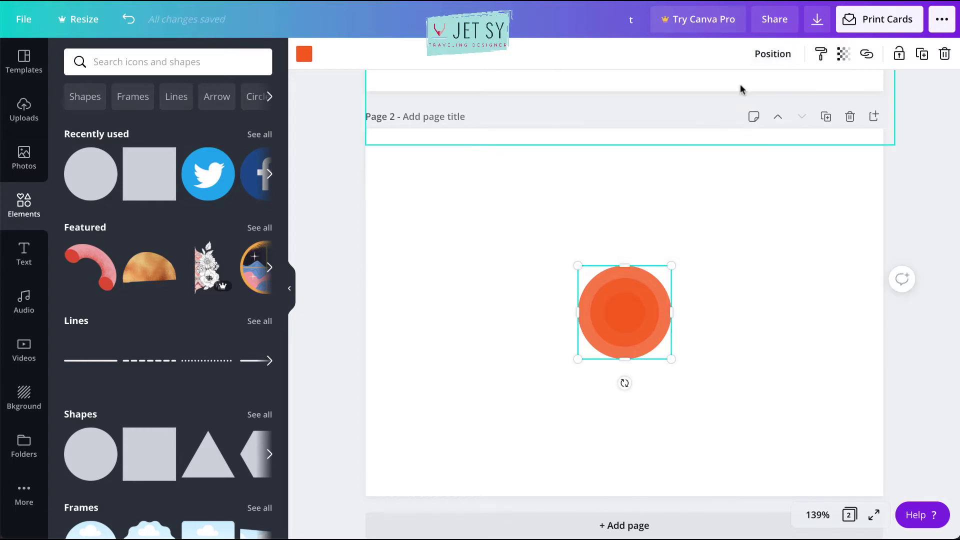
click(772, 54)
click(734, 96)
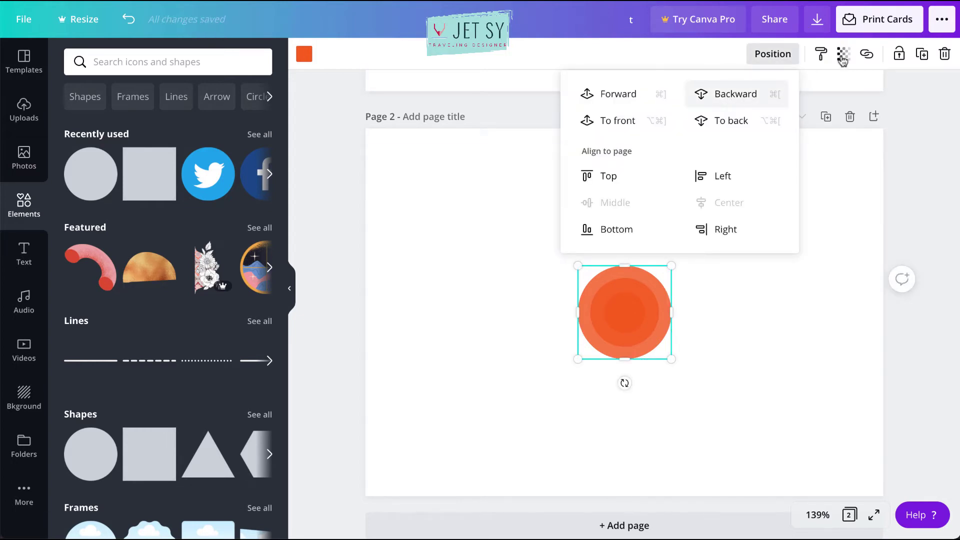
- Set the copied circle's transparency to 40 and enlarge it around its center to about 3.3 by 3.3
click(842, 55)
click(824, 96)
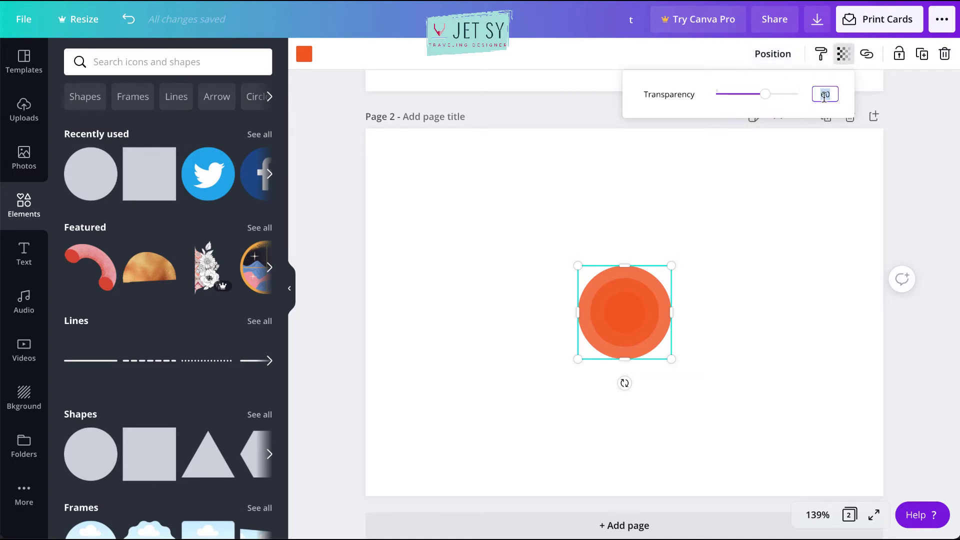
text(40)
key(Return)
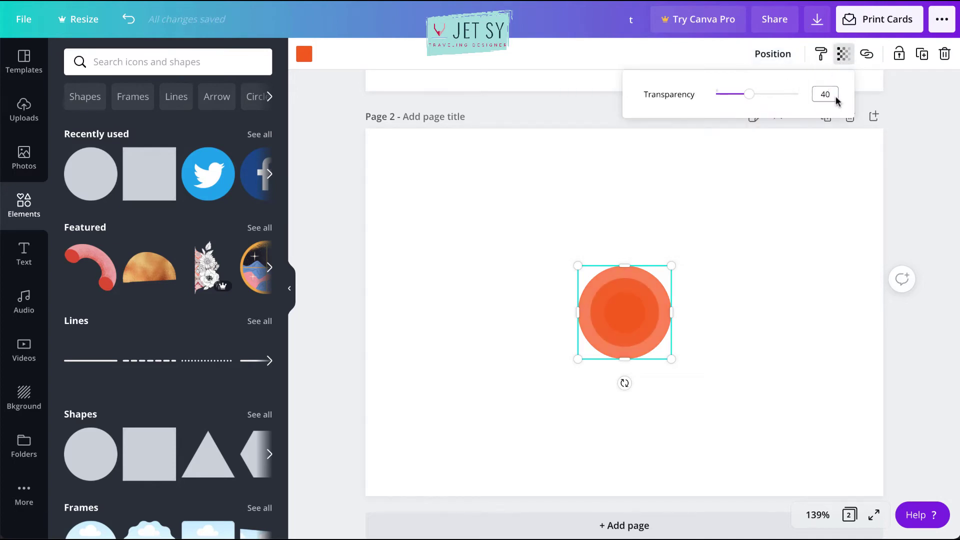
click(675, 263)
drag(674, 262, 685, 251)
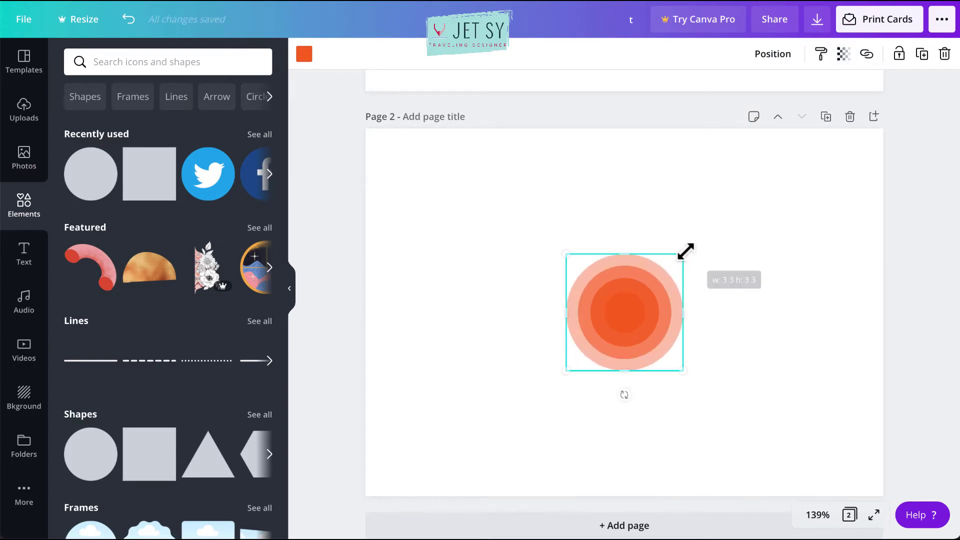
- Duplicate the outermost circle and send the copy backward behind all the other circles
key(ctrl+d)
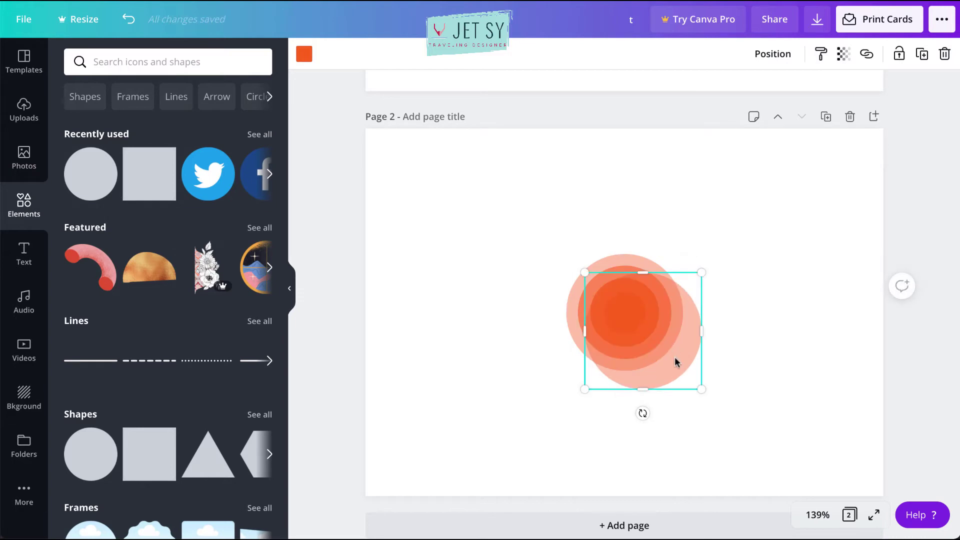
click(772, 55)
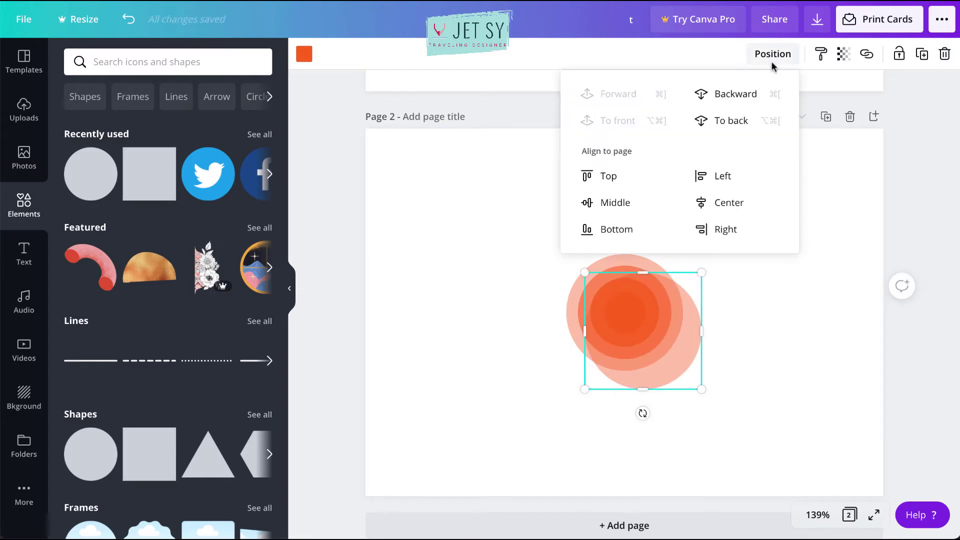
click(728, 95)
click(728, 95)
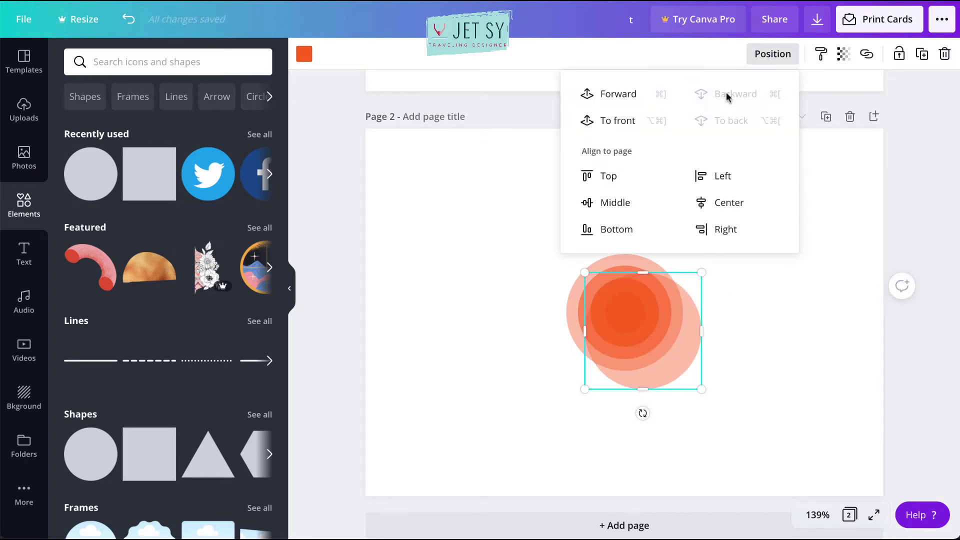
- Set the new copy's transparency to 20 and enlarge it slightly around its center
click(843, 54)
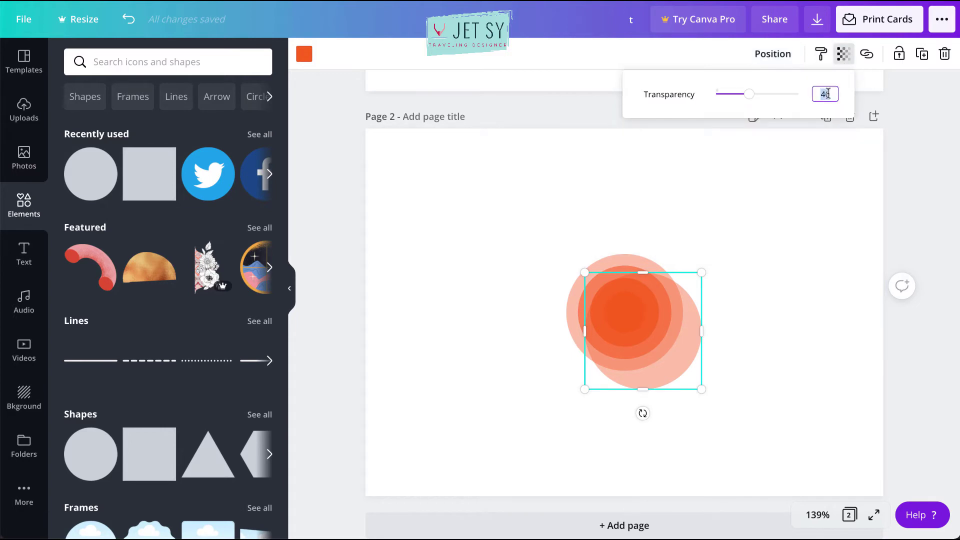
key(Return)
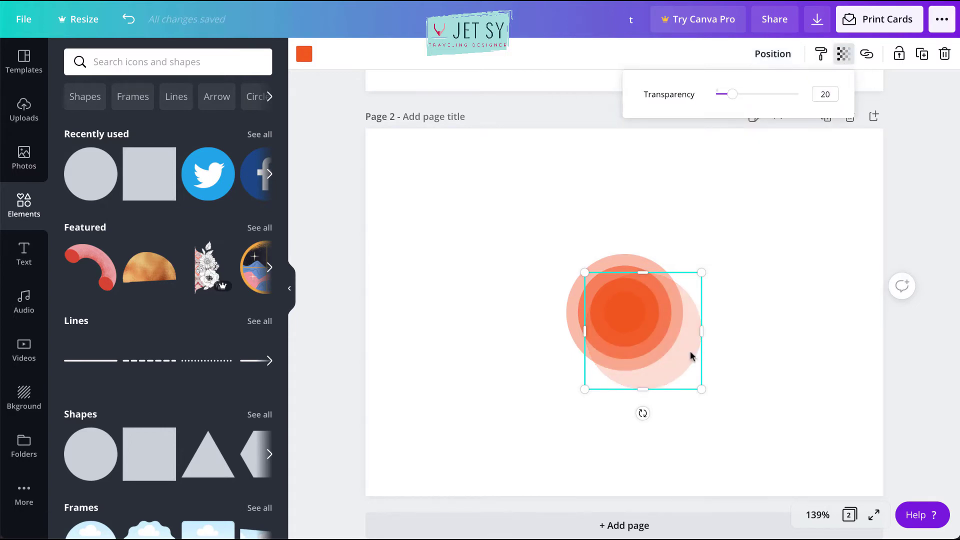
drag(703, 273, 708, 268)
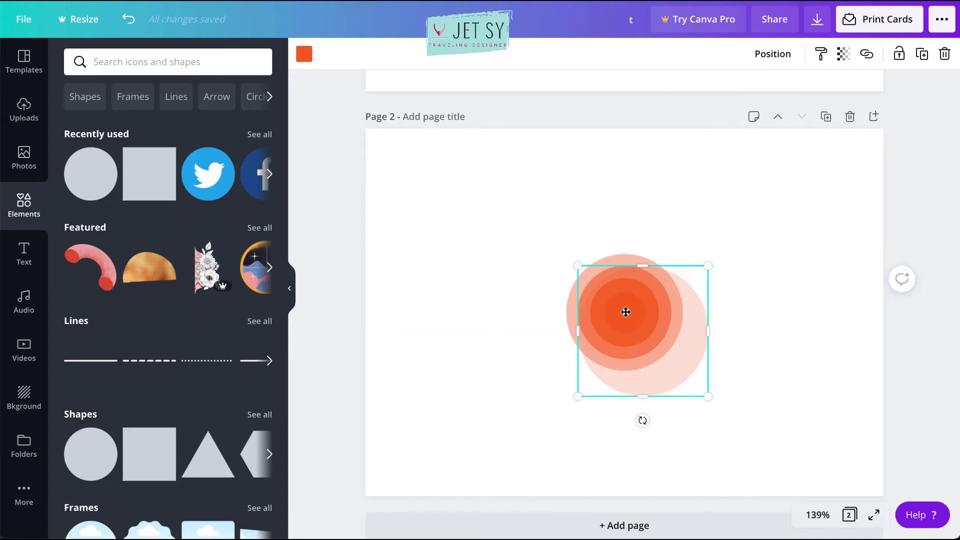
- Center the faintest circle over the other rings, then enlarge all five circles together around their common center
drag(625, 313, 614, 290)
drag(694, 245, 552, 360)
click(726, 237)
drag(696, 243, 542, 395)
click(757, 179)
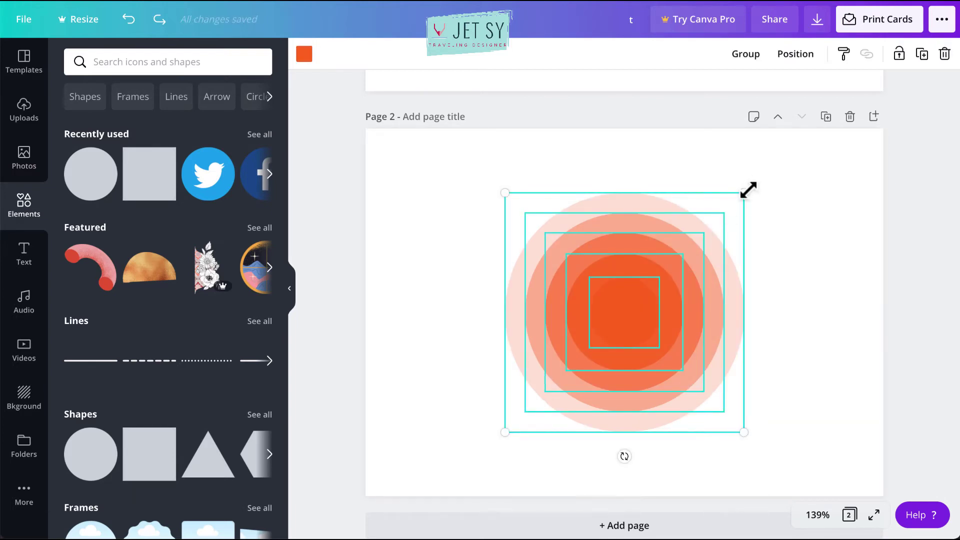
drag(759, 180, 788, 159)
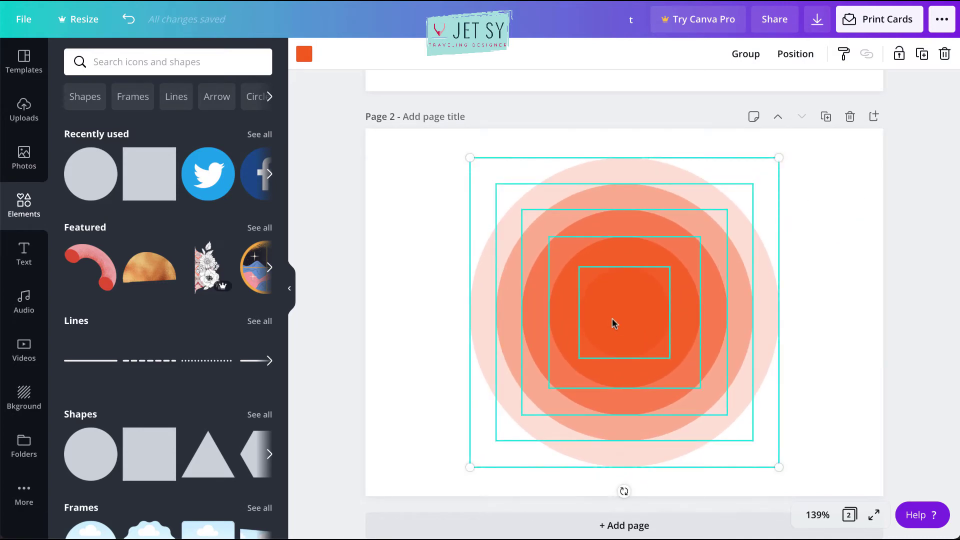
click(784, 307)
- Recolor the innermost circle with the light yellow-orange from the default colors
click(653, 296)
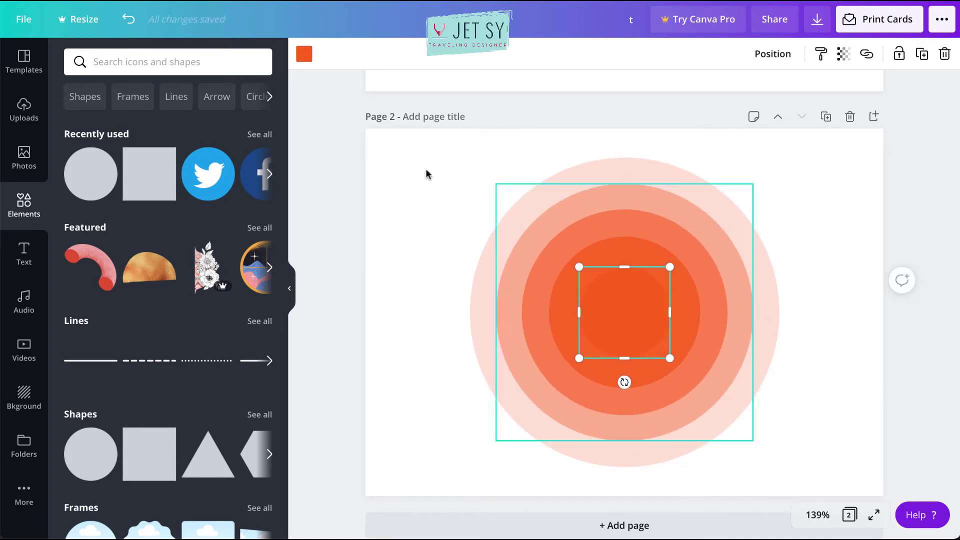
click(308, 59)
click(91, 127)
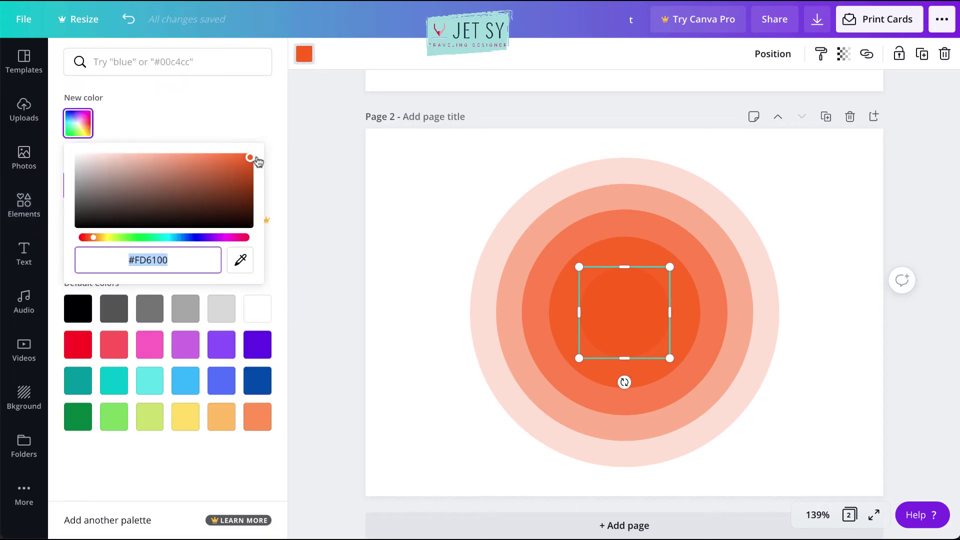
drag(258, 162, 258, 164)
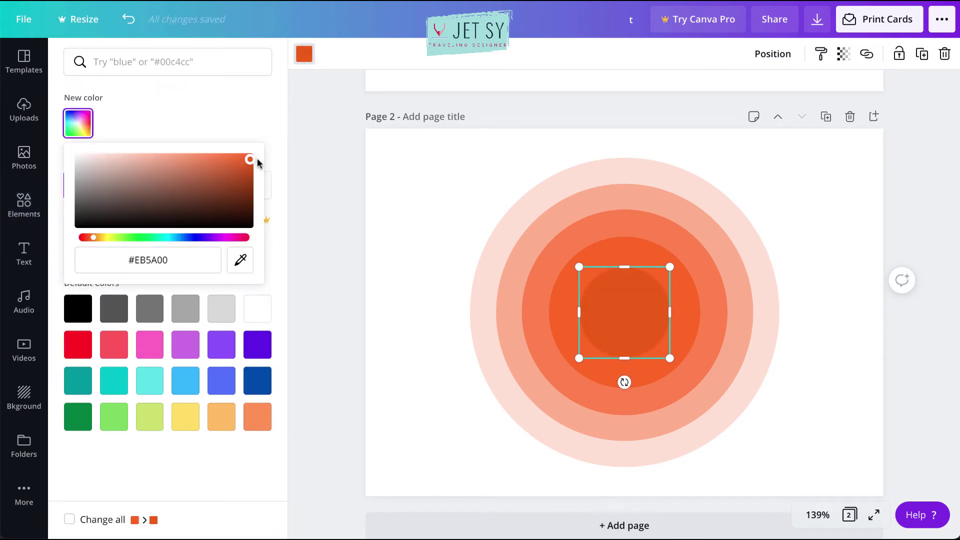
click(222, 418)
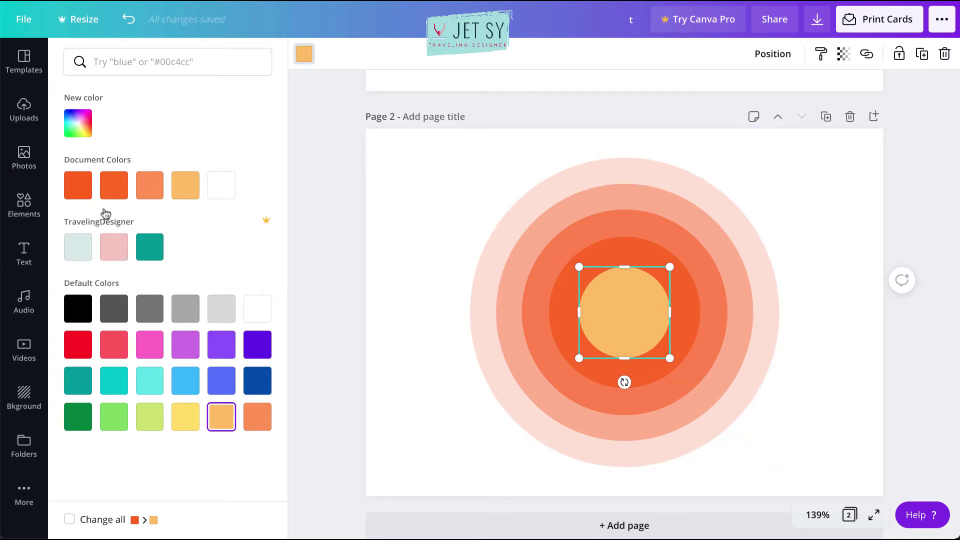
- Add a square shape to the page and fill it with white
click(24, 205)
click(149, 452)
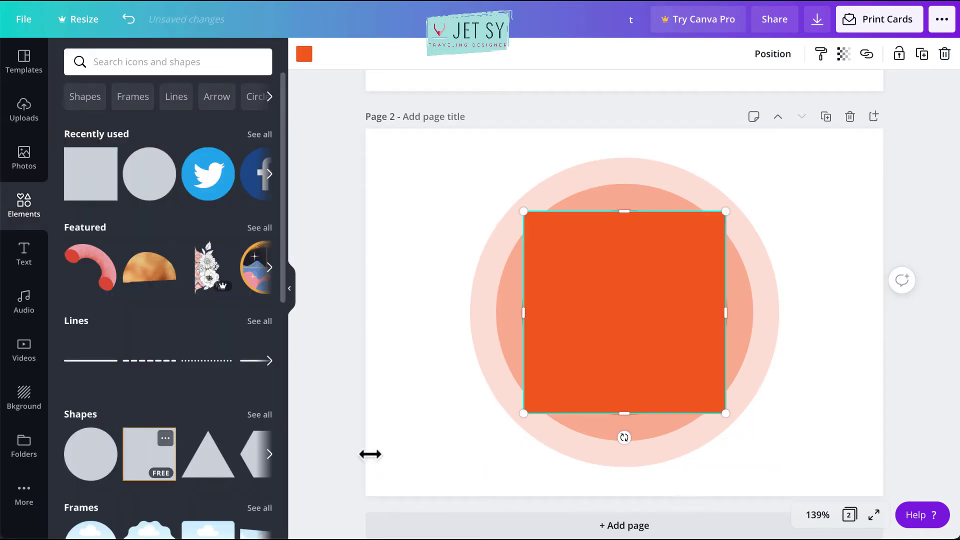
click(304, 54)
click(257, 308)
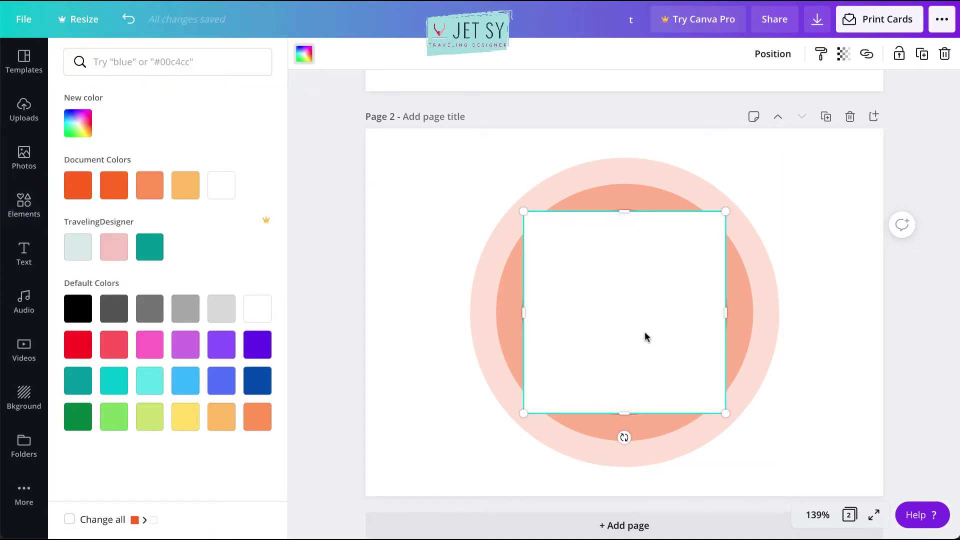
- Place the white square over the lower half of the circles and stretch it sideways beyond both page edges
drag(588, 334, 415, 433)
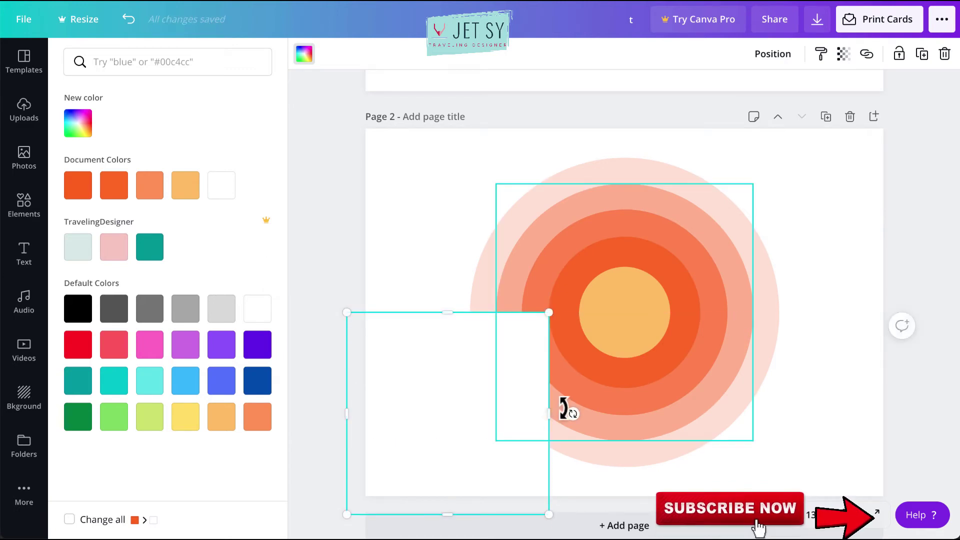
drag(549, 412, 911, 413)
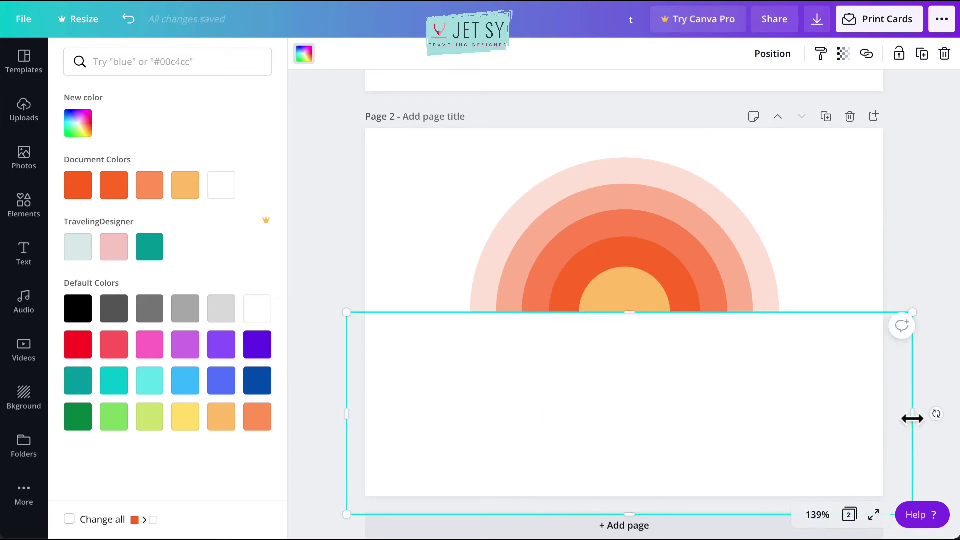
click(842, 269)
- Bring the yellow-orange center circle forward, in front of the white rectangle
click(650, 290)
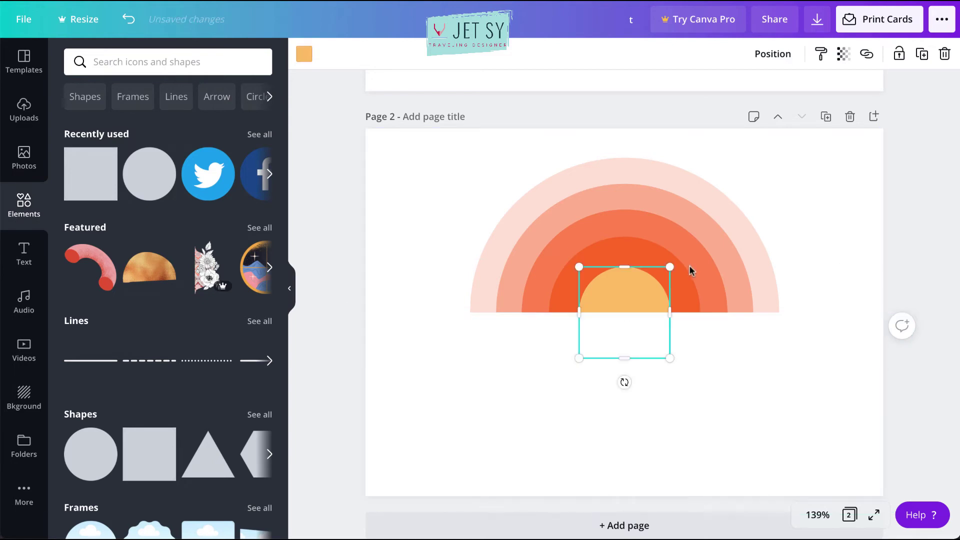
click(774, 56)
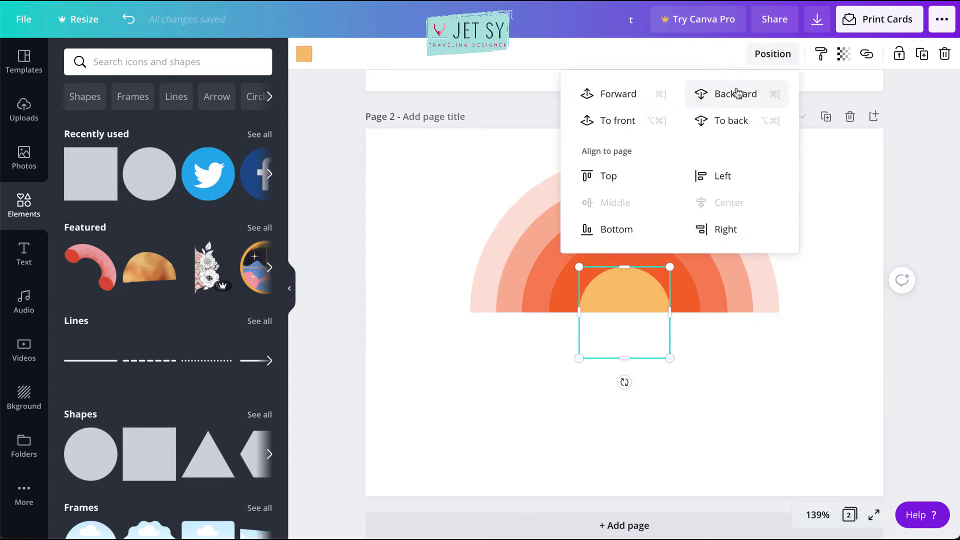
click(639, 95)
click(868, 208)
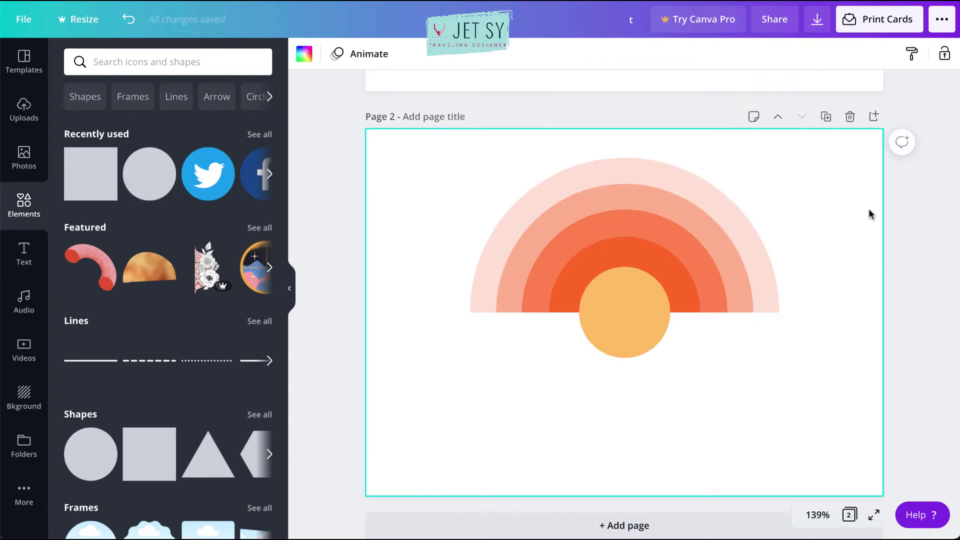
- Select all five circles together and nudge them upward slightly toward the top of the page
drag(830, 169, 516, 281)
key(Up)
key(Up)
key(Up)
key(Up)
key(Up)
key(Up)
key(Up)
key(Up)
key(Up)
key(Up)
key(Up)
key(Up)
key(Up)
key(Up)
key(Up)
key(Up)
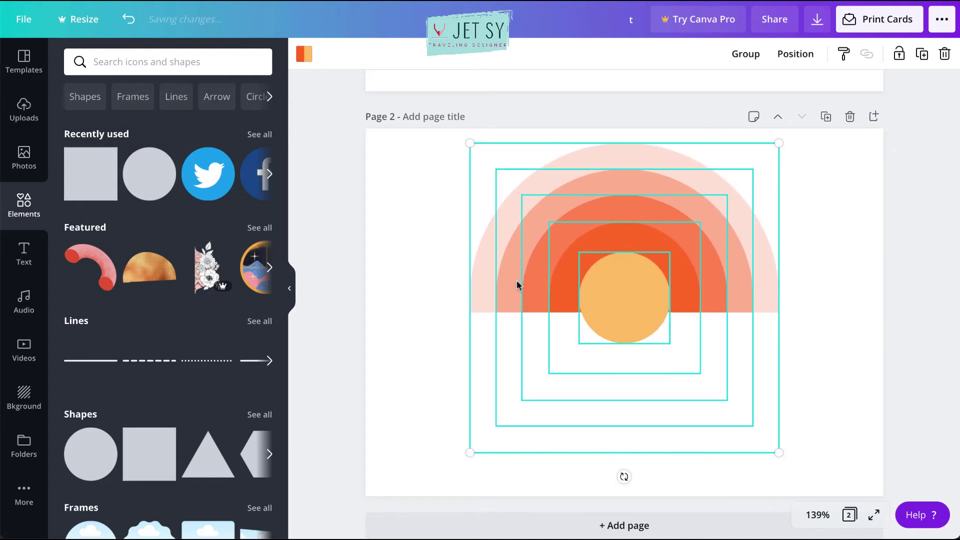
- Raise the white rectangle slightly so its upper edge cuts the outer rings at the center of the circles
click(404, 438)
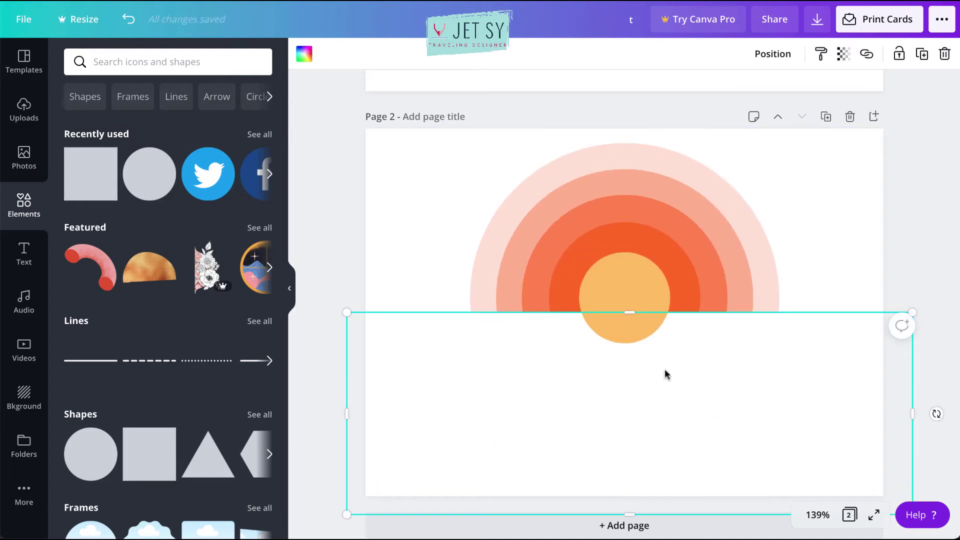
drag(698, 401, 699, 391)
click(415, 231)
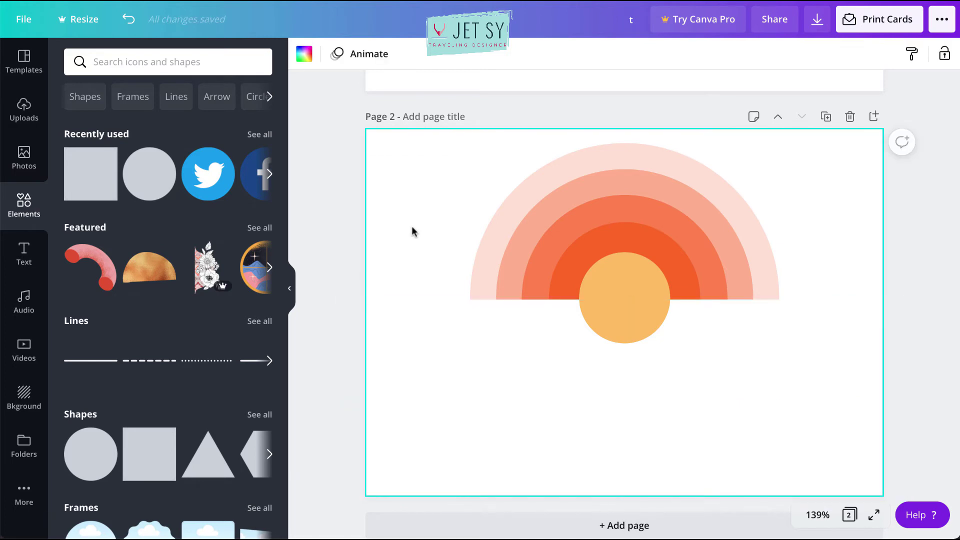
- Add the text "Tangerine", enlarge it to size 72.9 and position it across nearly the full page width
text(text)
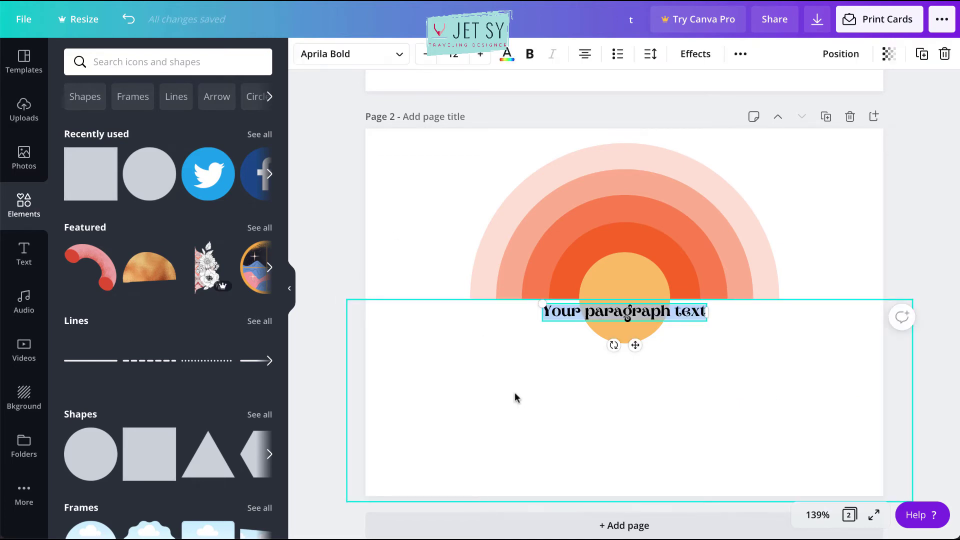
text(Tangerine)
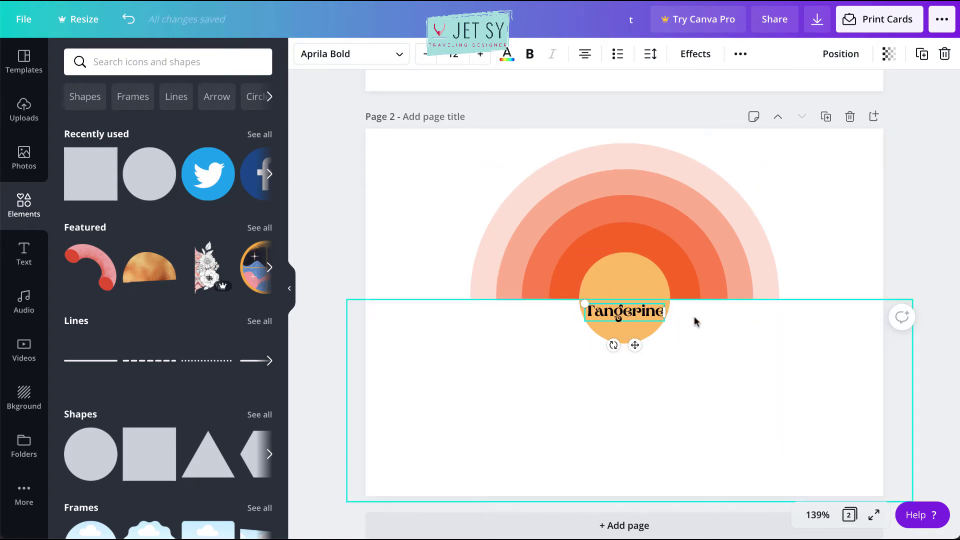
drag(662, 316, 787, 382)
drag(582, 347, 393, 436)
drag(800, 401, 864, 422)
click(844, 296)
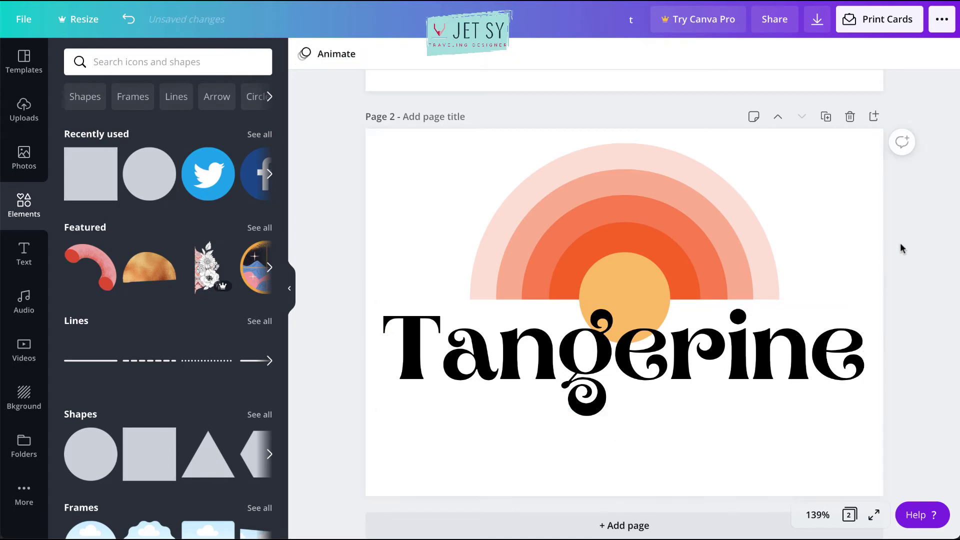
- Move the "Tangerine" text up over the base of the arches and color it with the deeper document orange
click(655, 353)
drag(654, 352, 654, 326)
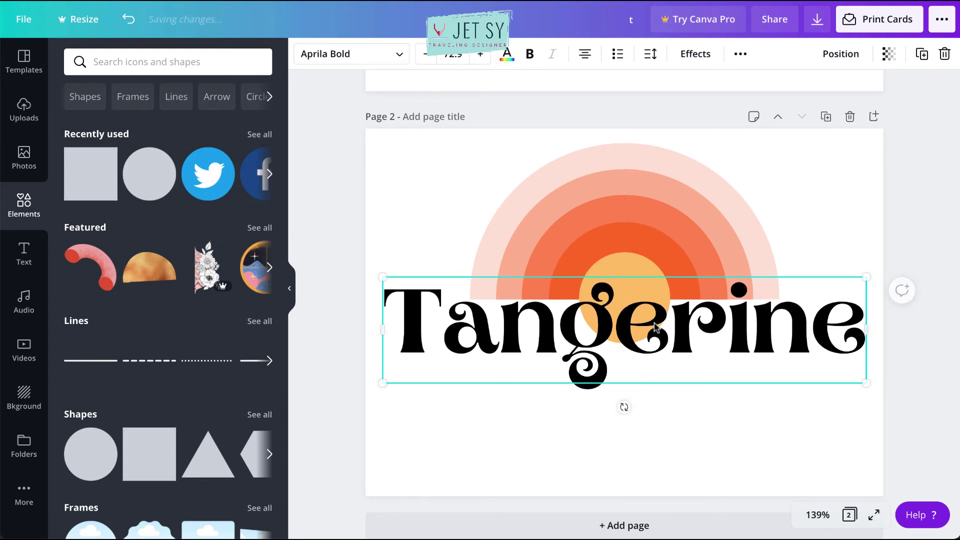
click(507, 54)
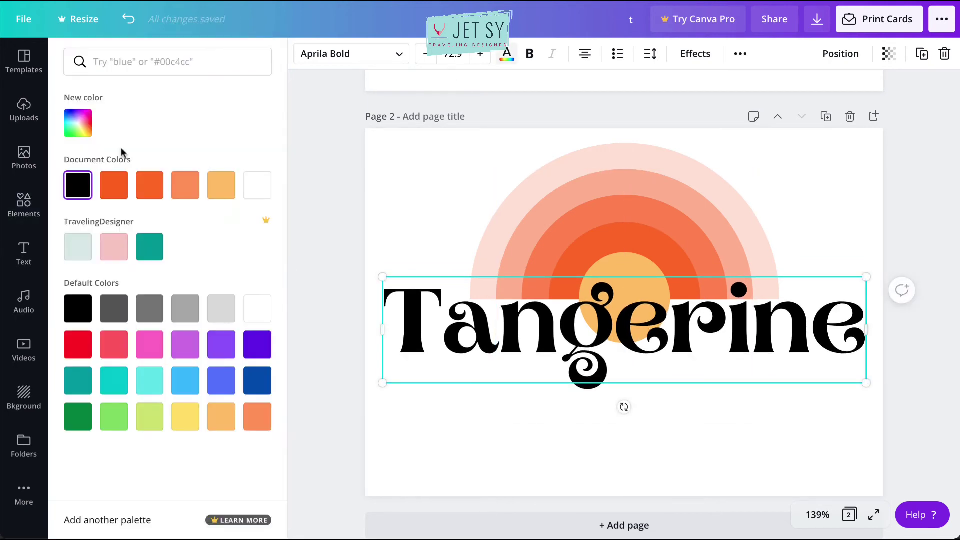
click(150, 185)
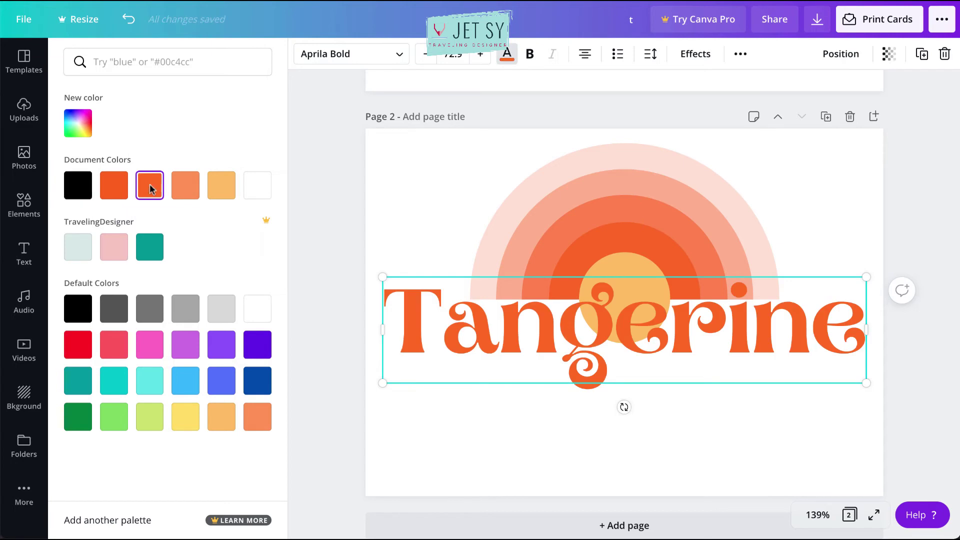
click(115, 190)
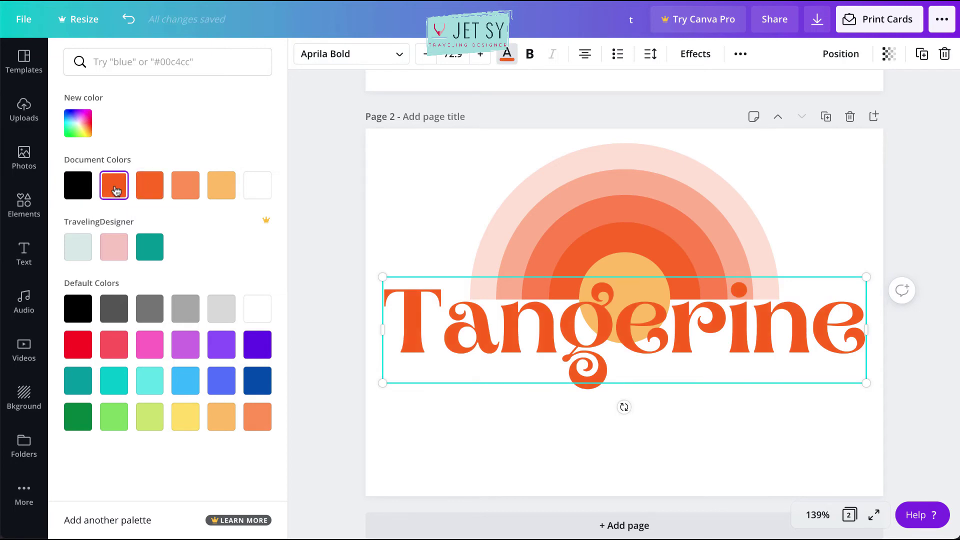
- Apply the Shadow effect to the "Tangerine" text and set the shadow color to medium gray
click(698, 56)
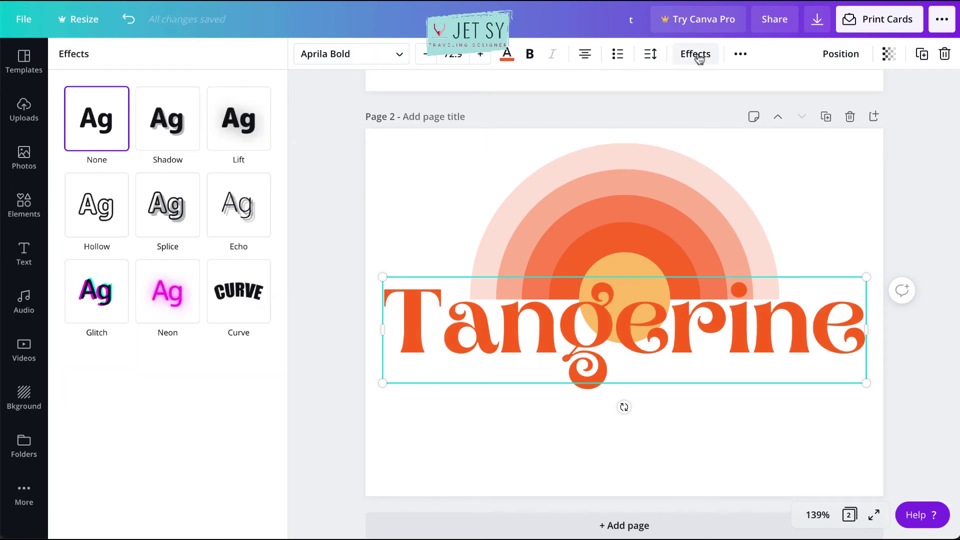
click(159, 121)
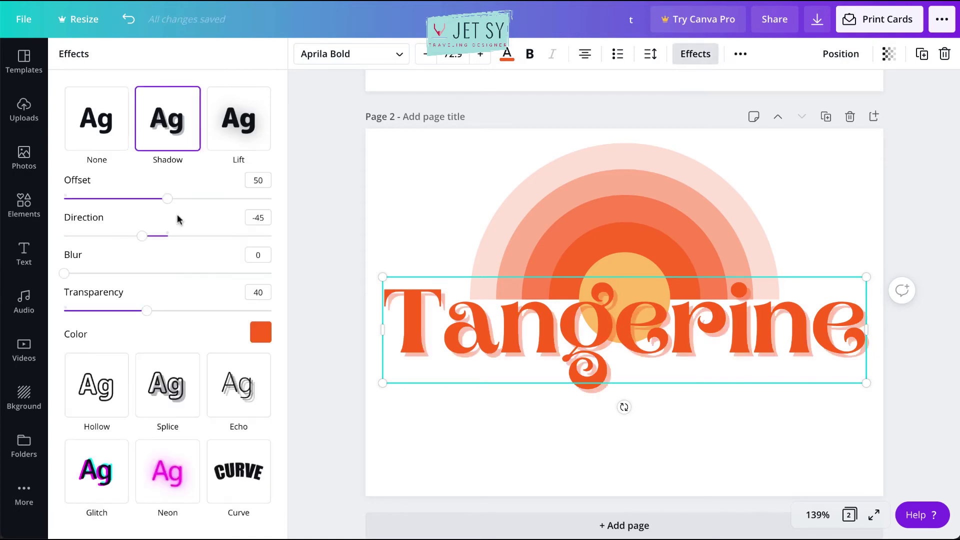
click(259, 333)
scroll(167, 306, down, 3)
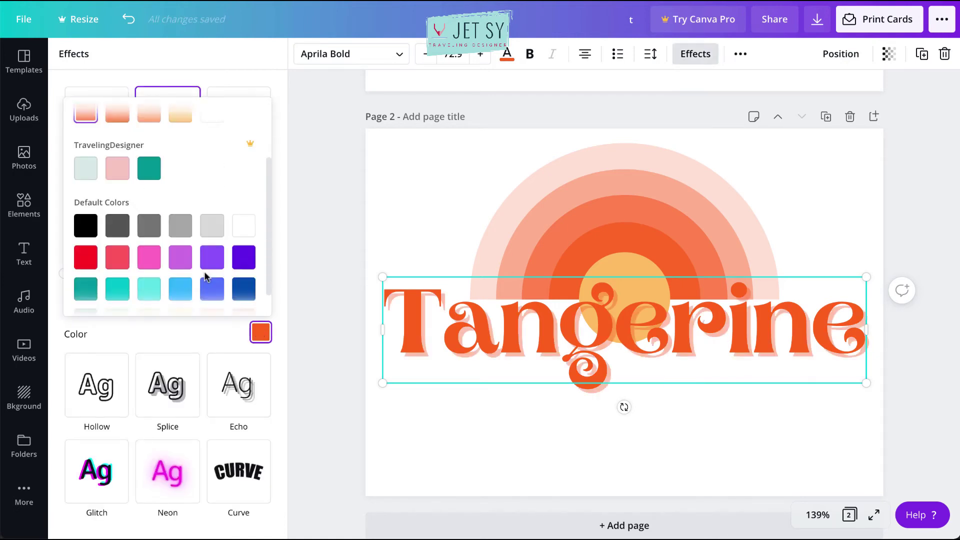
click(141, 199)
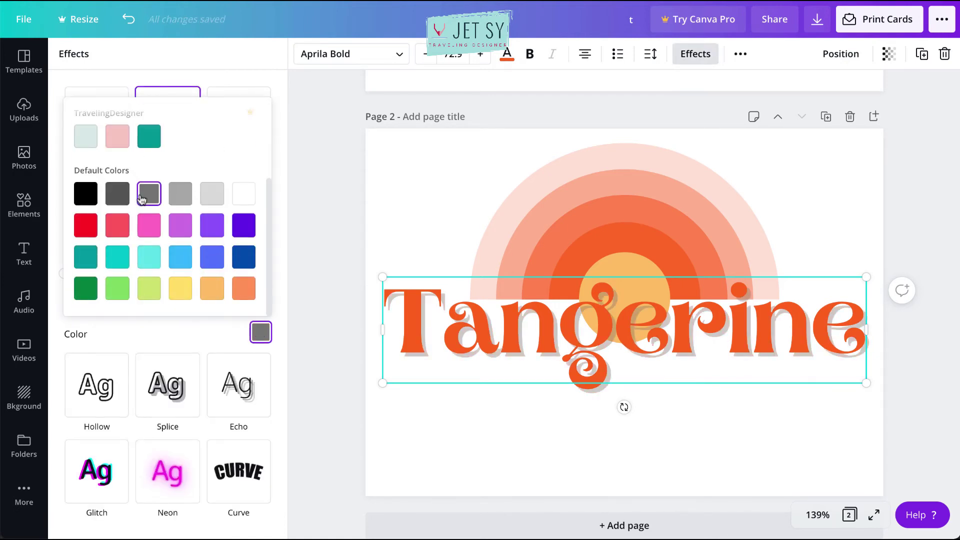
click(853, 159)
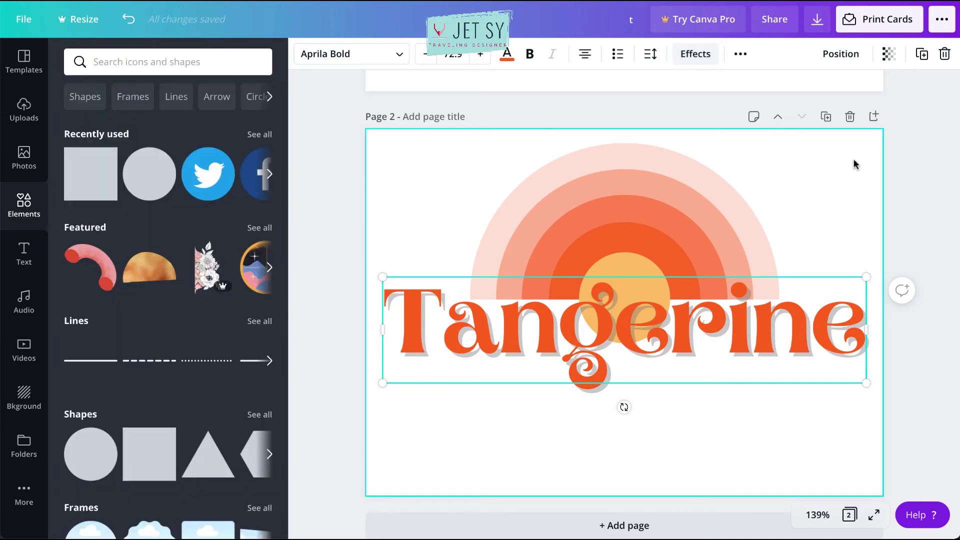
- Select the circles and the "Tangerine" text together and enlarge them slightly, bringing the text to size 76.2
click(914, 191)
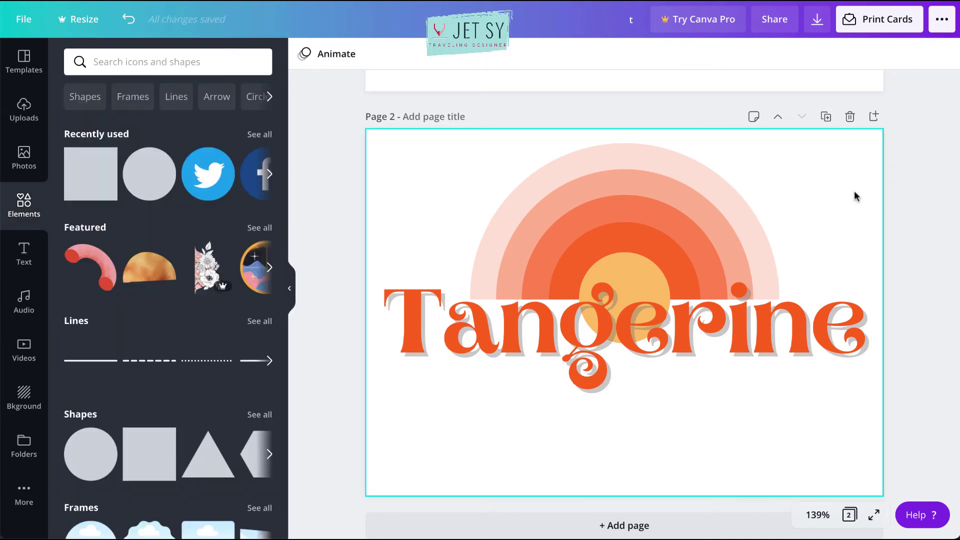
drag(853, 191, 574, 287)
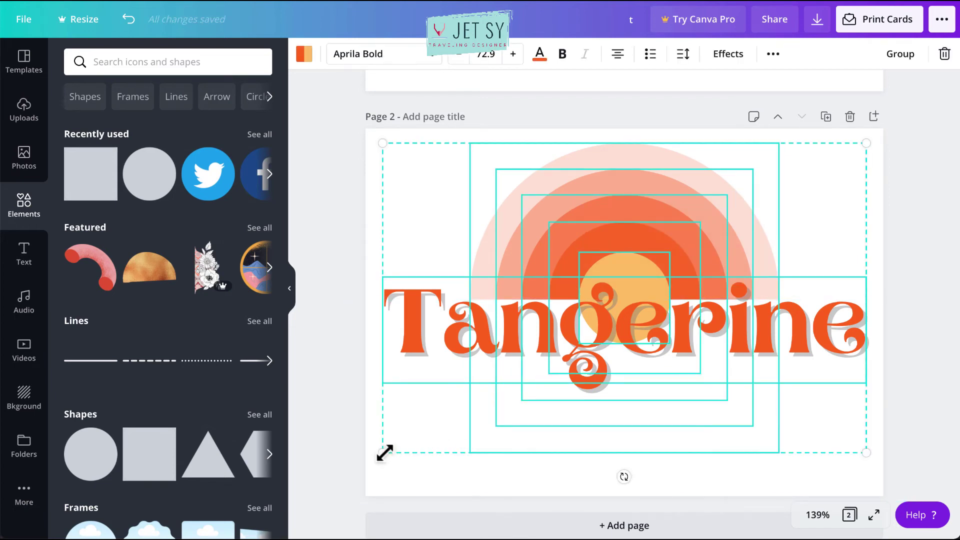
drag(384, 452, 377, 463)
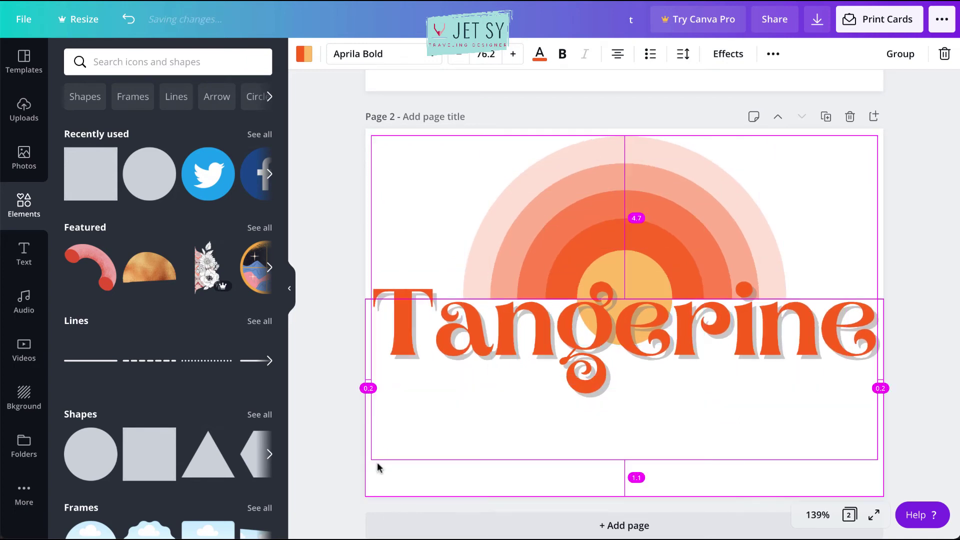
click(903, 255)
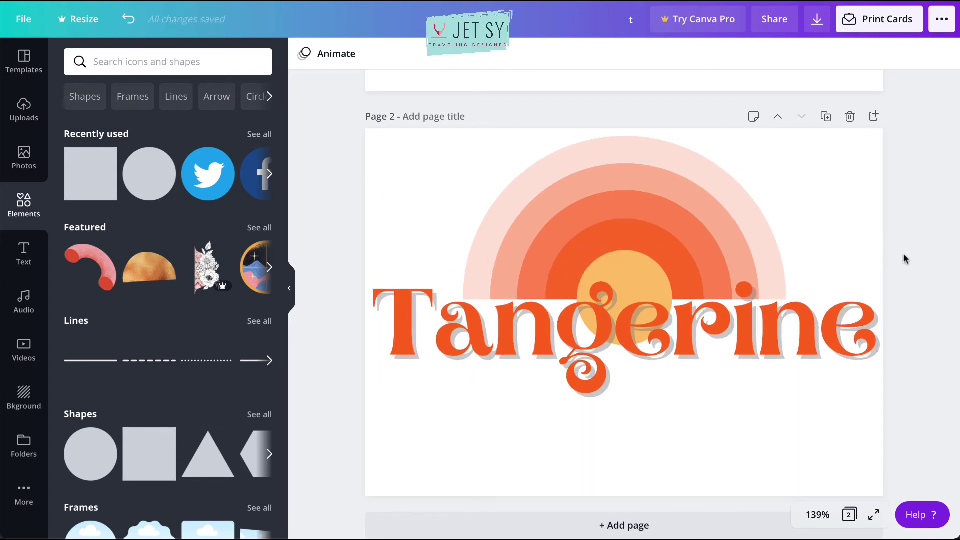
- Add a new text box to the page and replace its placeholder with "TEXT HERE"
key(t)
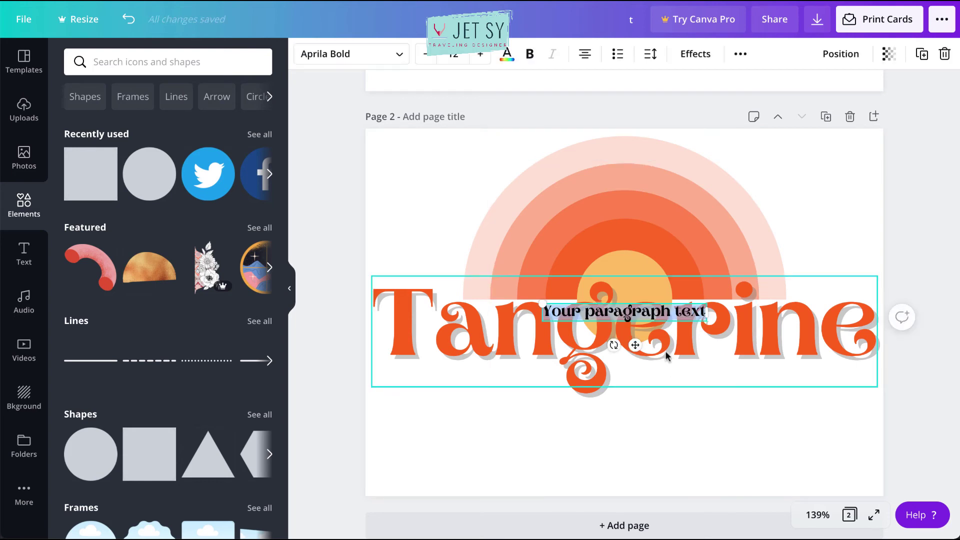
double_click(646, 305)
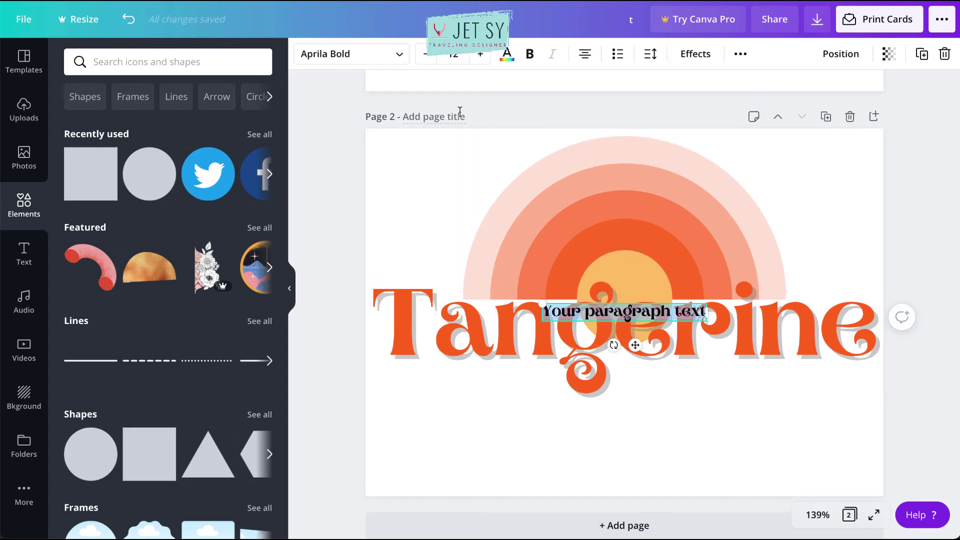
text(tag)
key(BackSpace)
key(BackSpace)
key(BackSpace)
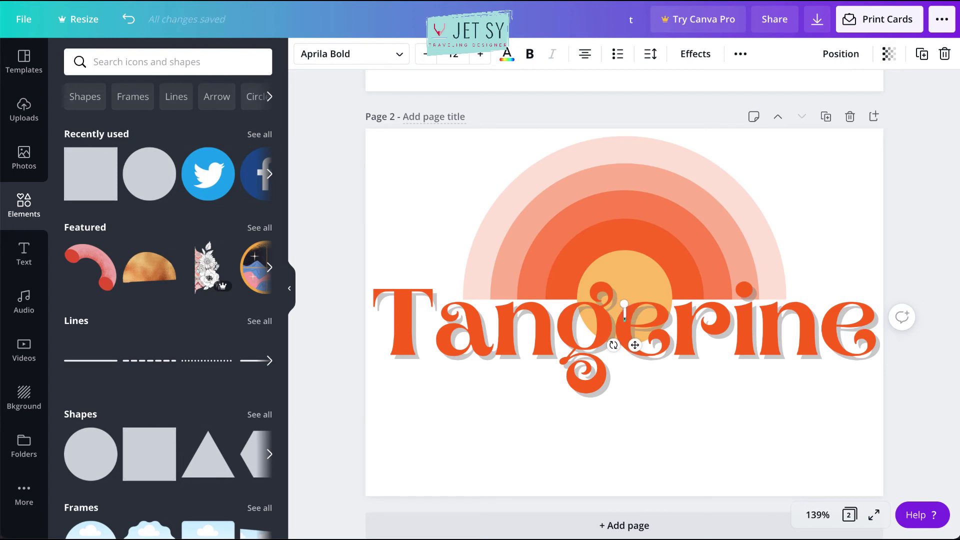
text(TEXTS HERE)
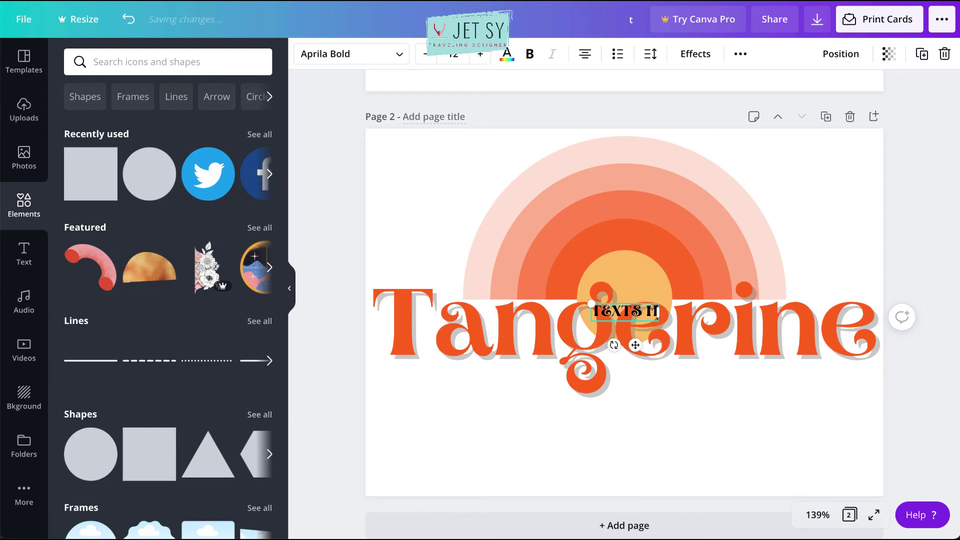
key(BackSpace)
key(BackSpace)
key(BackSpace)
key(BackSpace)
key(BackSpace)
key(BackSpace)
key(BackSpace)
text(H)
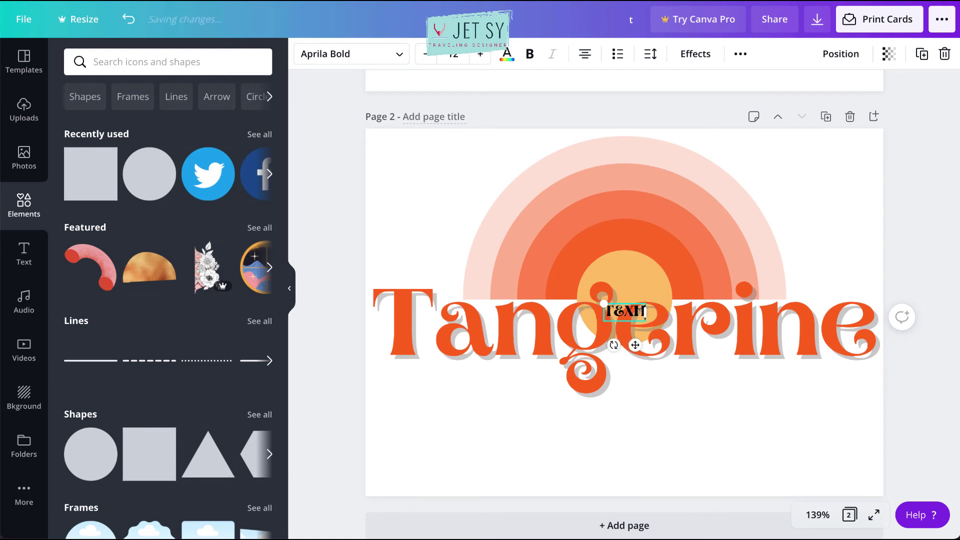
key(BackSpace)
text(T HERE)
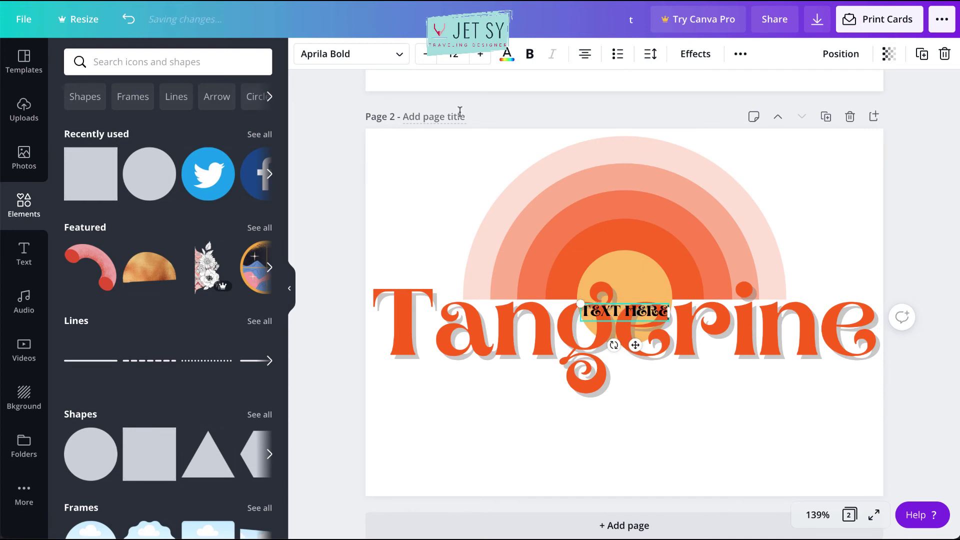
- Set the "TEXT HERE" font to Quicksand and move the text just below "Tangerine", beside the tail of the g
click(399, 55)
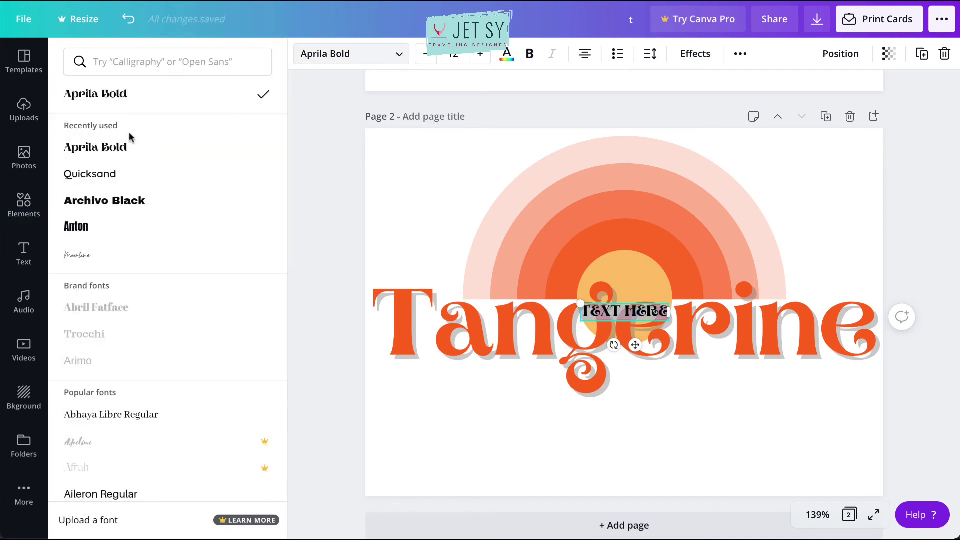
click(110, 173)
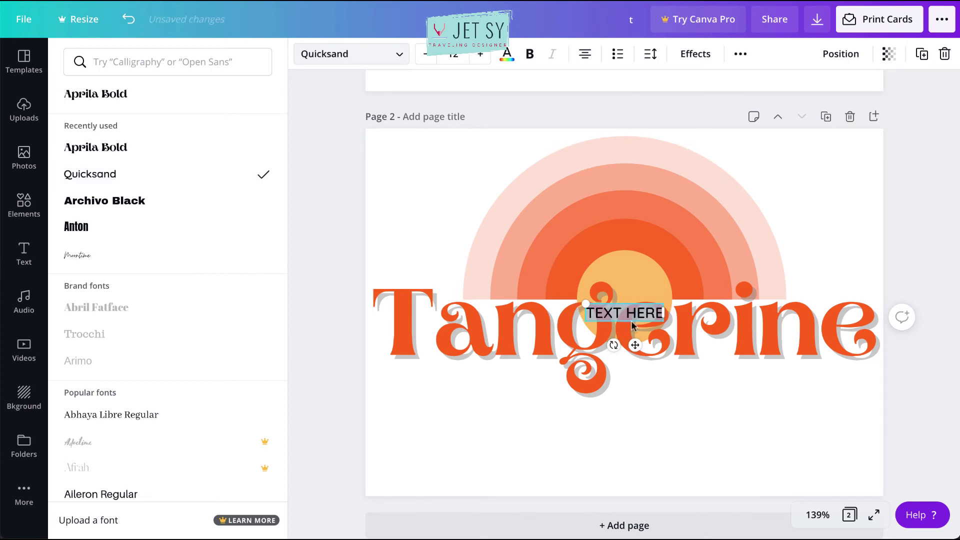
drag(635, 345, 656, 399)
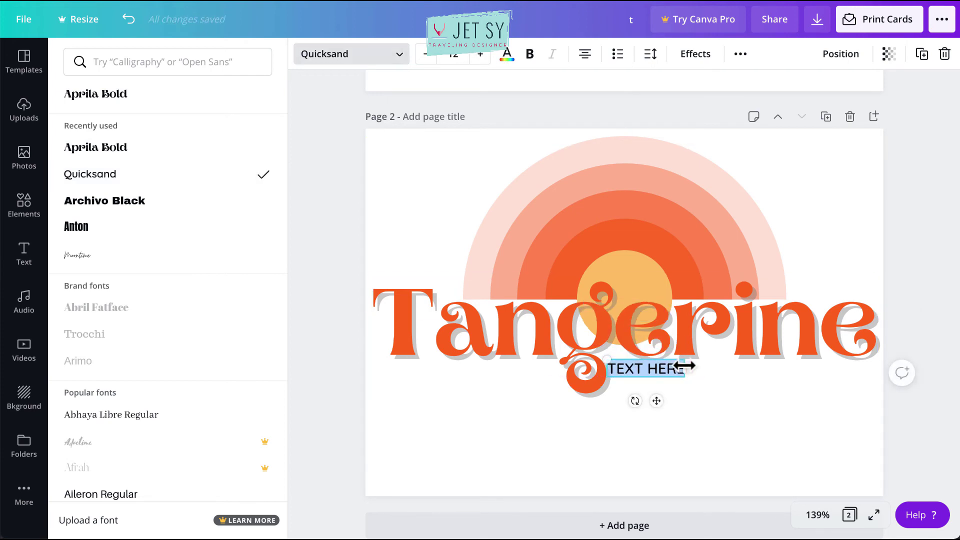
- Widen the tagline box to the end of "Tangerine" and extend its text to "TEXT HERE TEXT TEXT TEXT TEXT"
drag(685, 368, 876, 362)
double_click(800, 362)
click(800, 362)
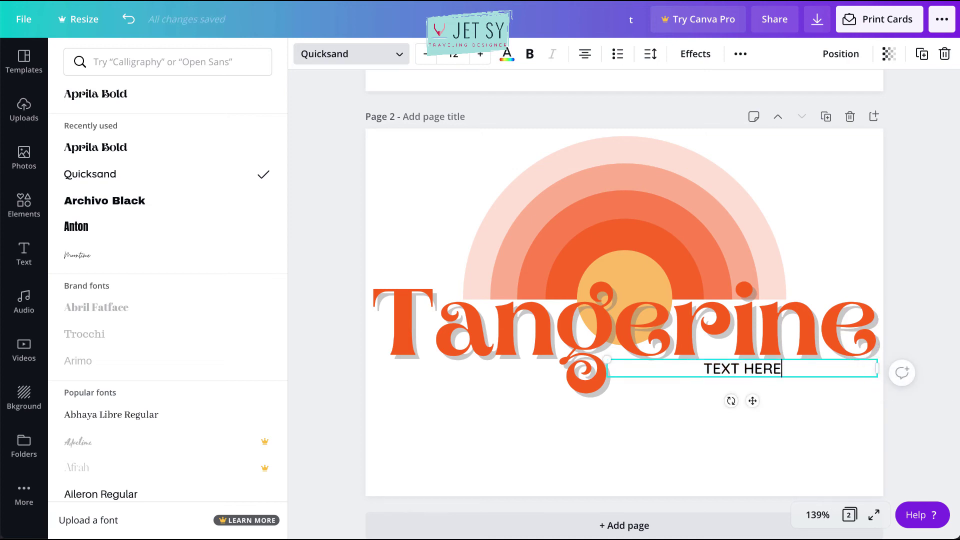
text(TEXT TEXT)
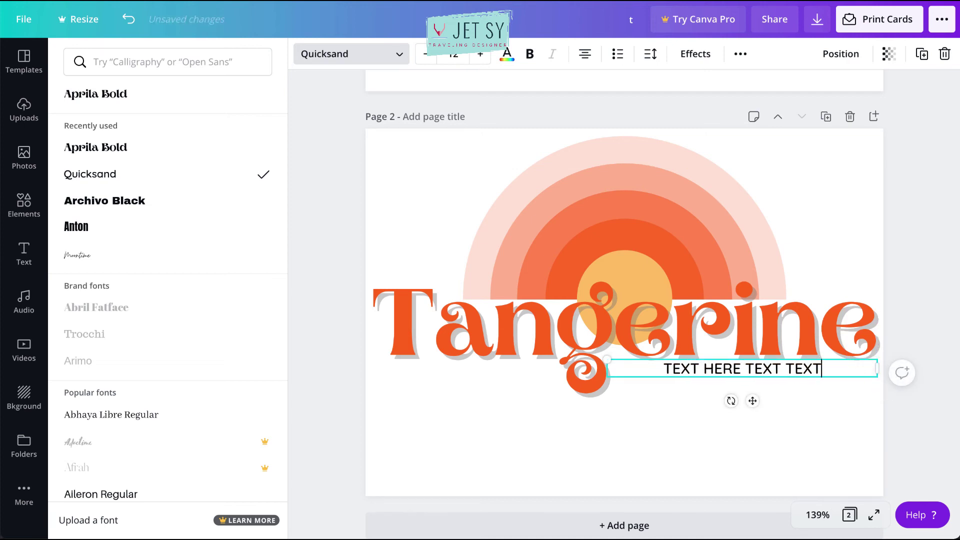
text( TEXT TEXT)
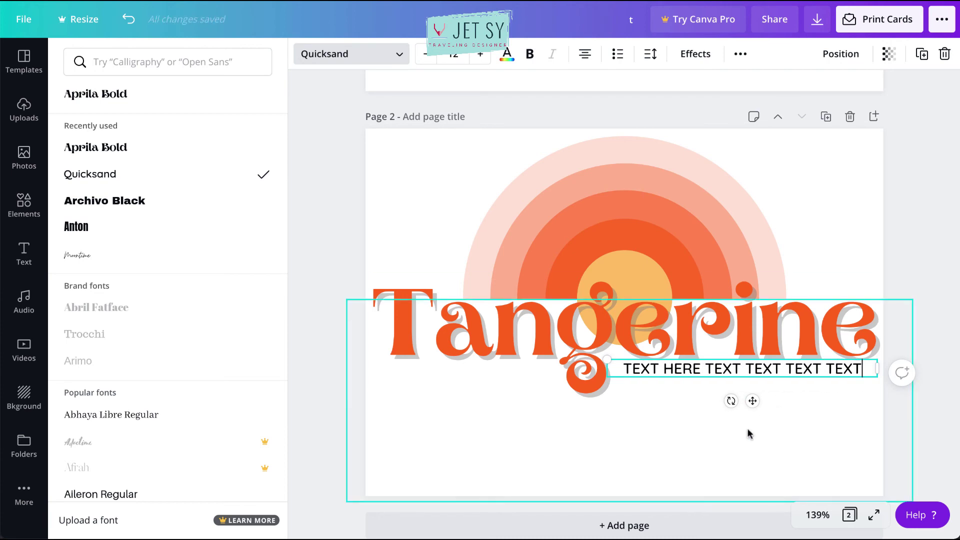
key(Escape)
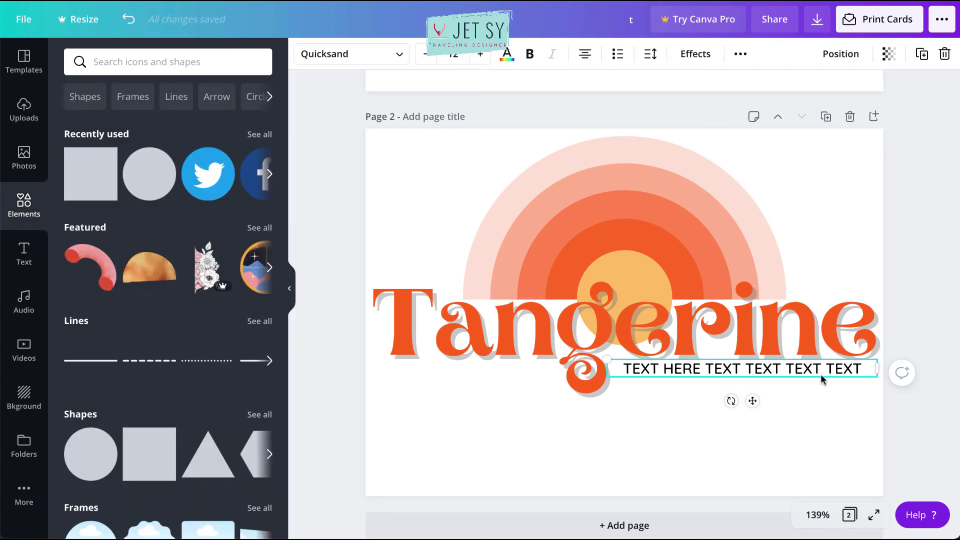
- Color the tagline text with the light coral-orange document color
click(505, 54)
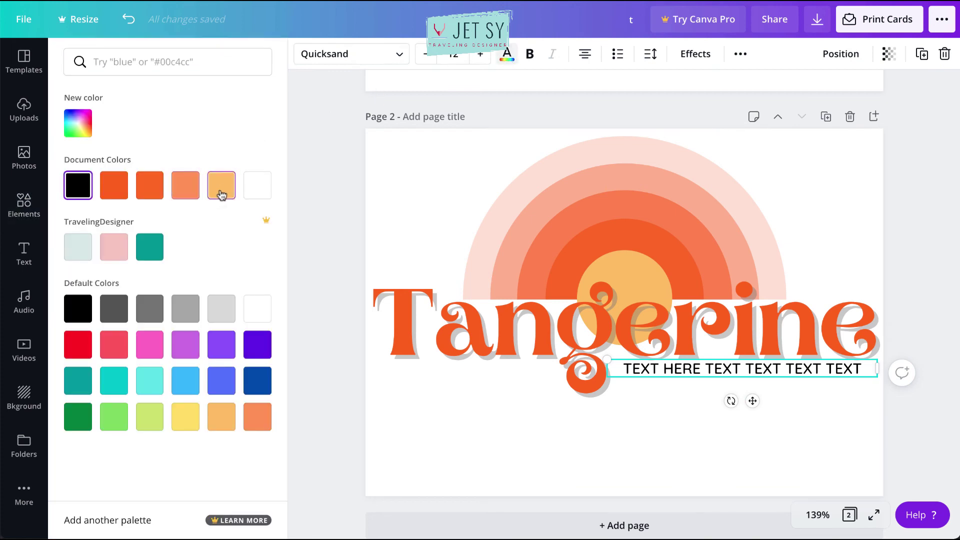
click(183, 194)
key(Escape)
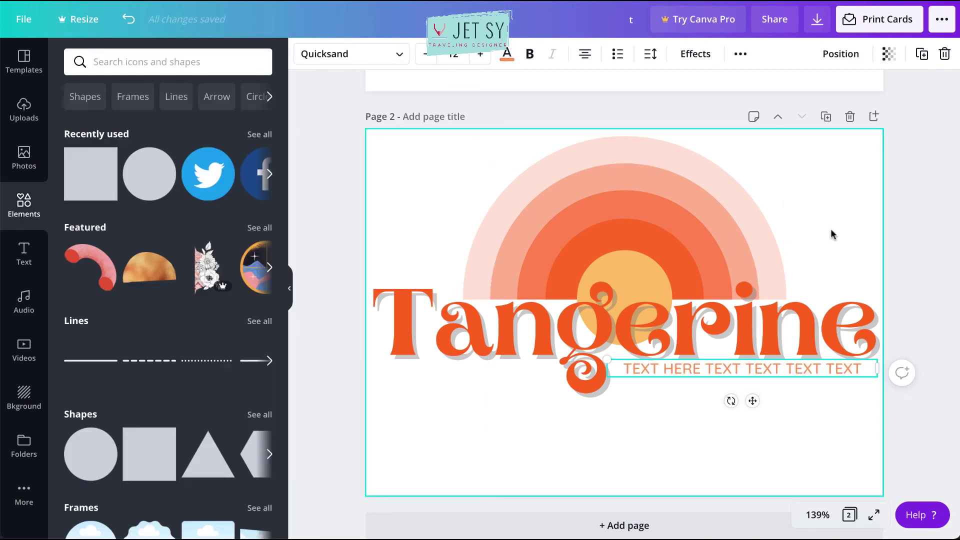
- Right-align the tagline with the end of "Tangerine" and shift it slightly lower for more space beneath the lettering
click(591, 62)
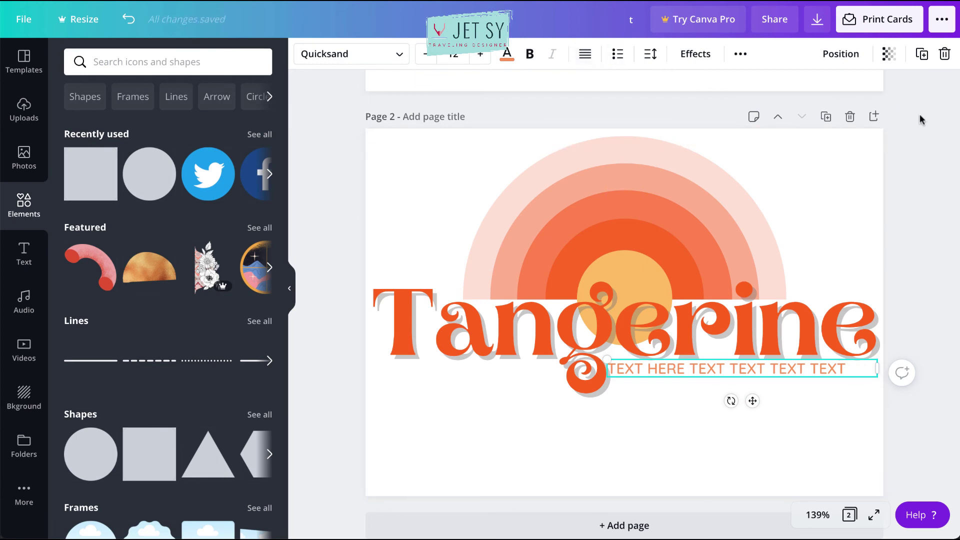
click(586, 58)
click(886, 235)
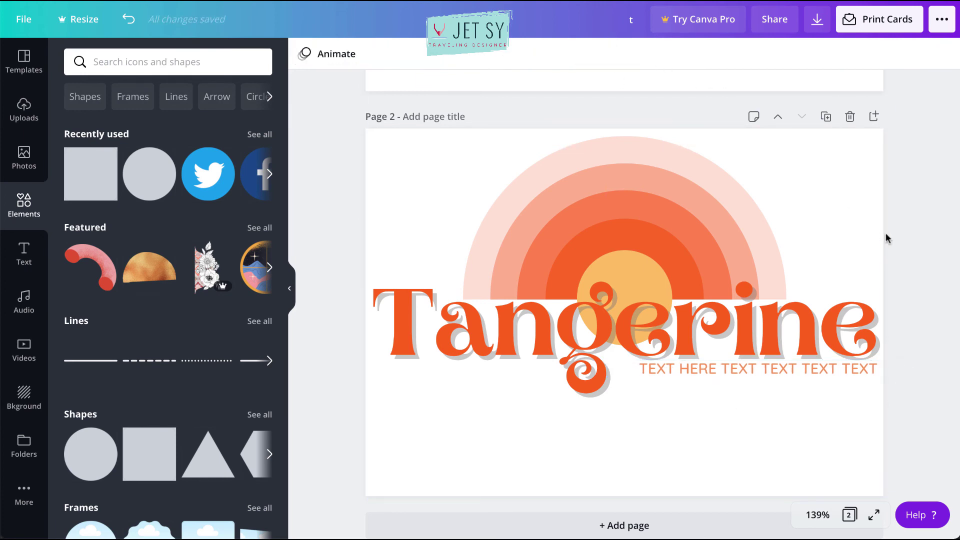
click(864, 214)
drag(781, 371, 783, 375)
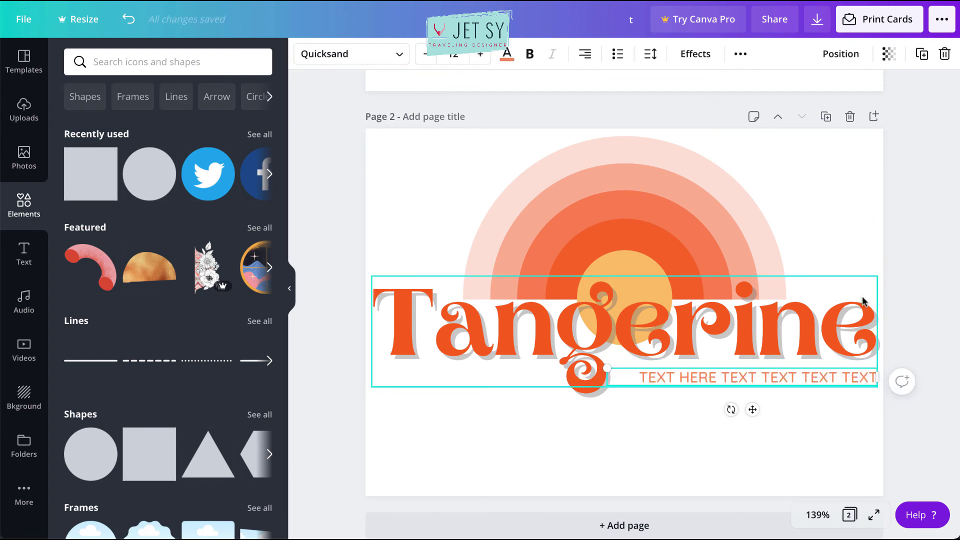
click(896, 216)
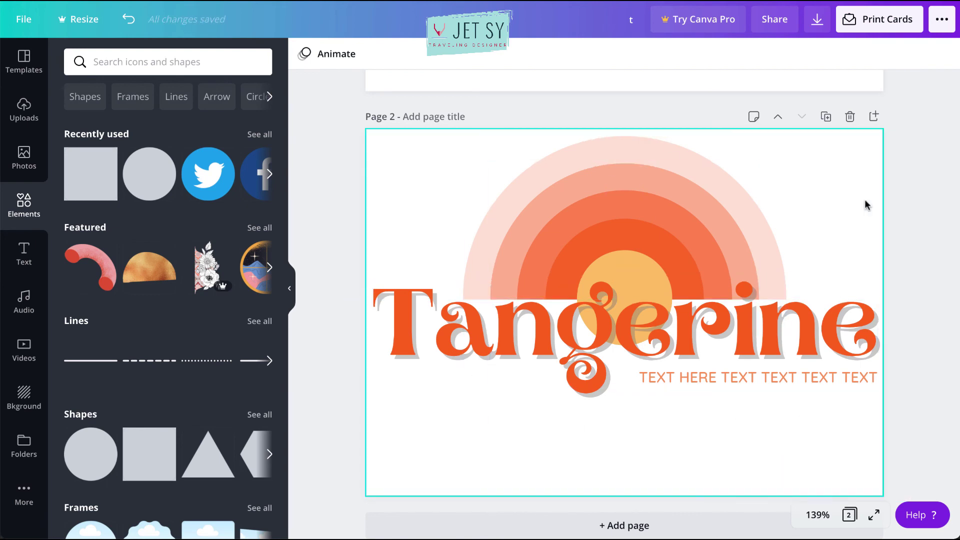
click(424, 136)
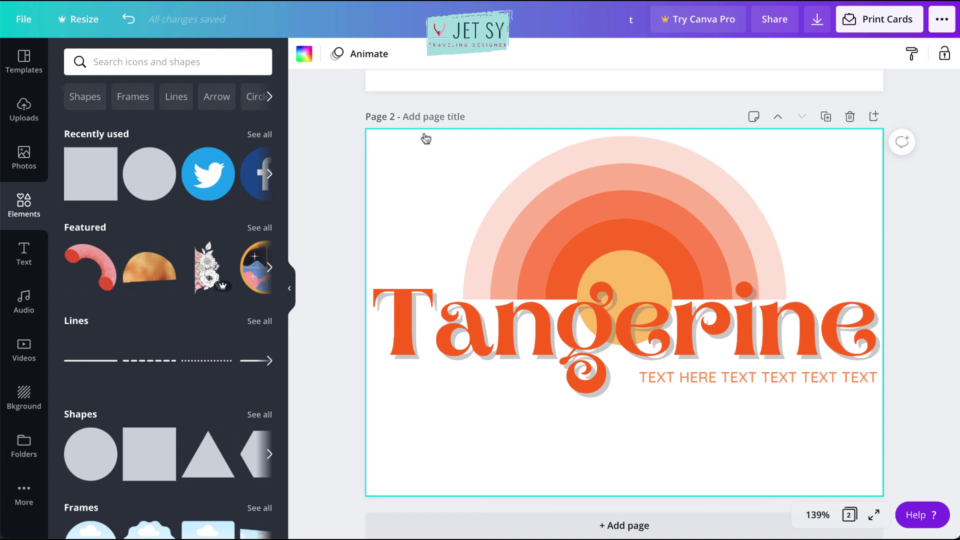